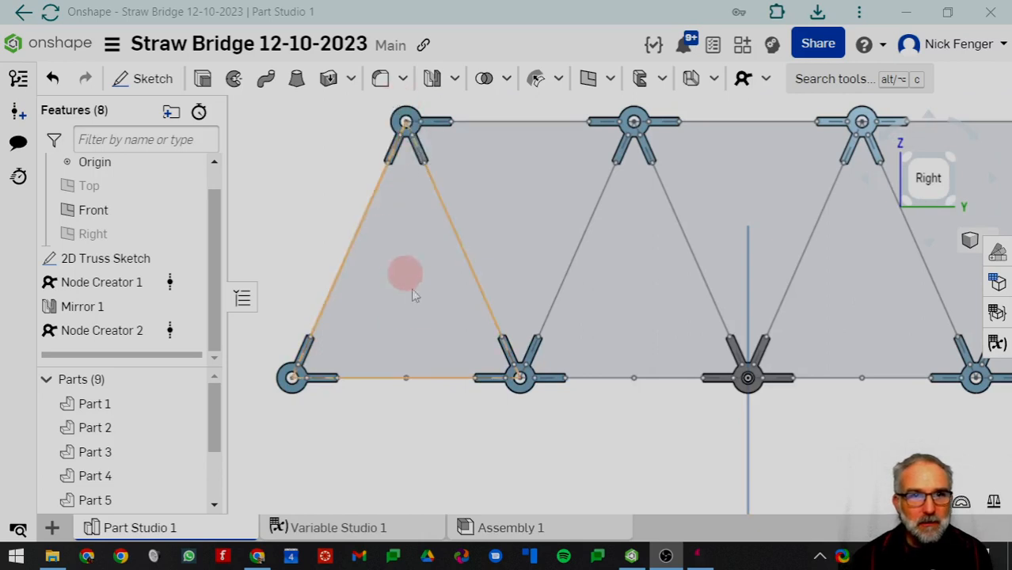
- Start a new sketch on the Right plane and name it Straw Centerlines
middle_drag(411, 314, 424, 358)
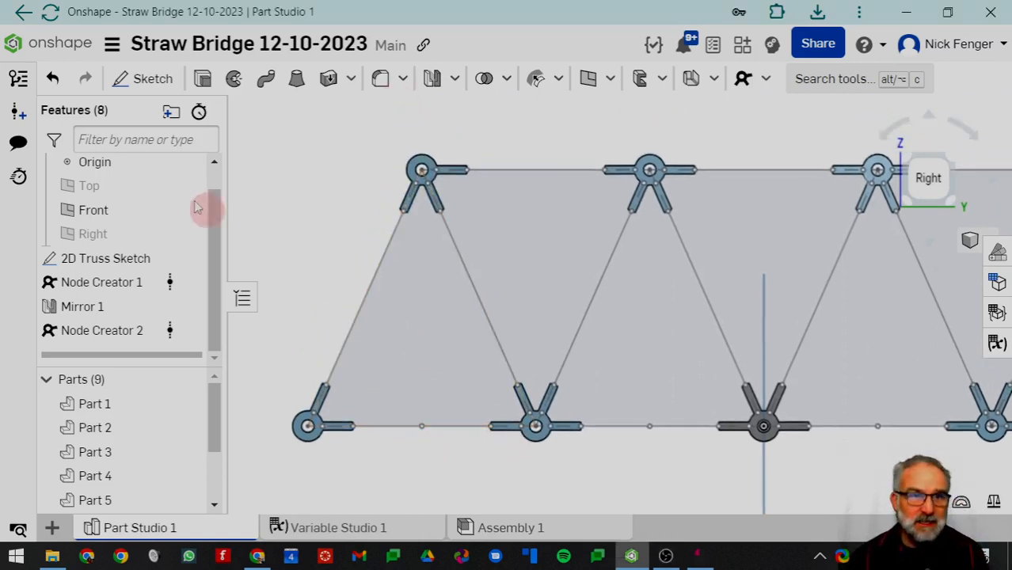
click(152, 82)
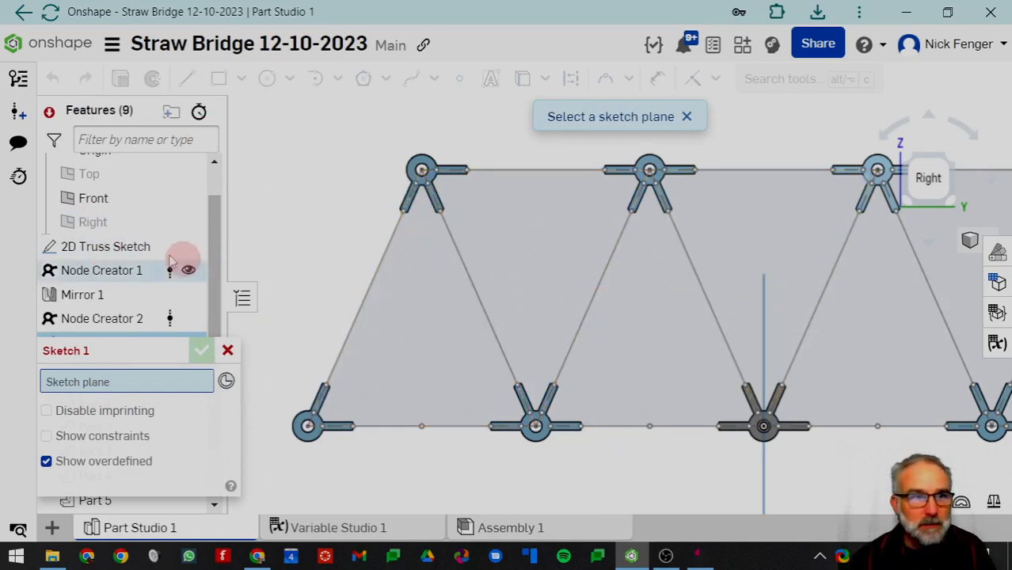
click(85, 226)
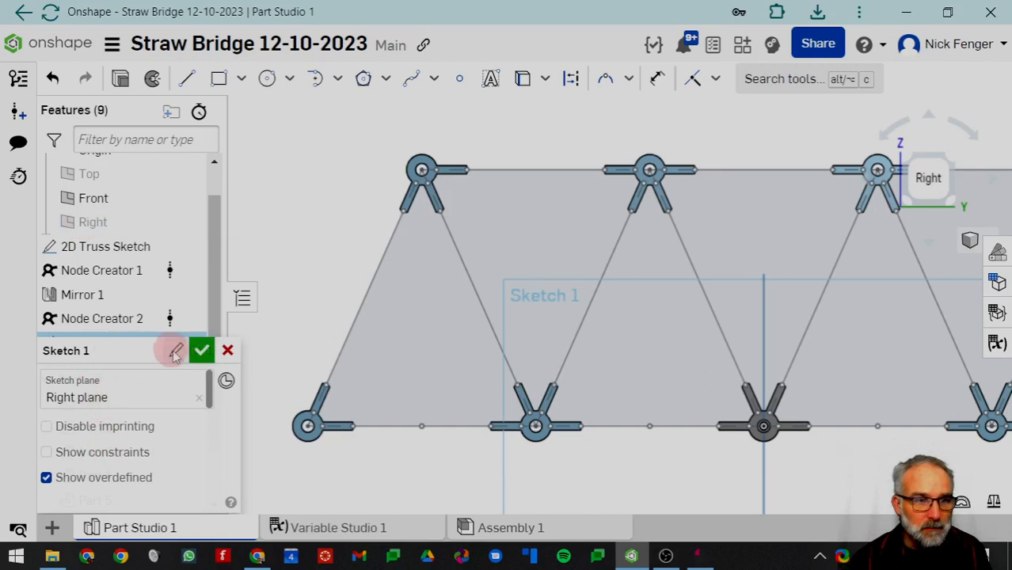
click(125, 359)
text(St)
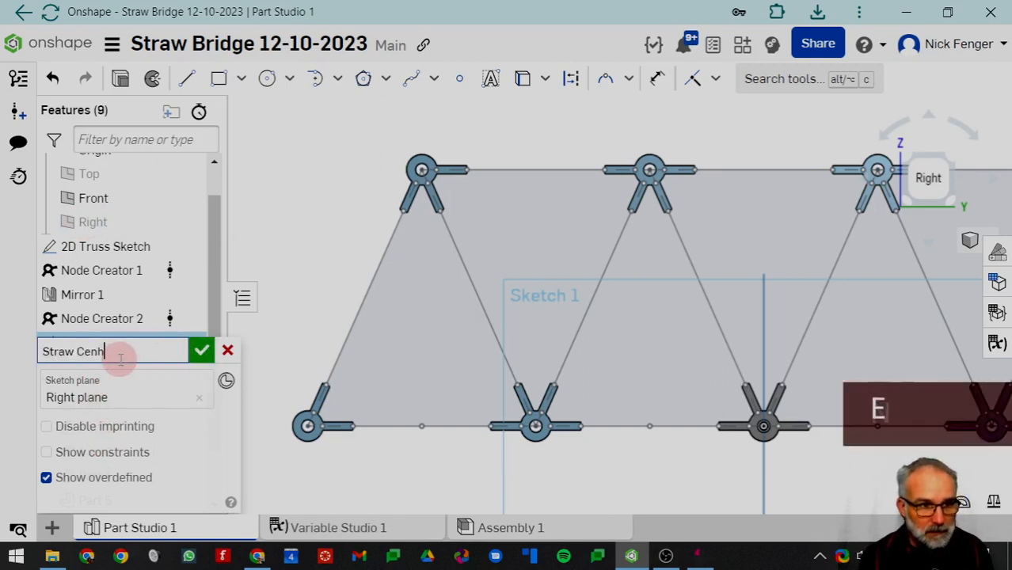
text(raw Center)
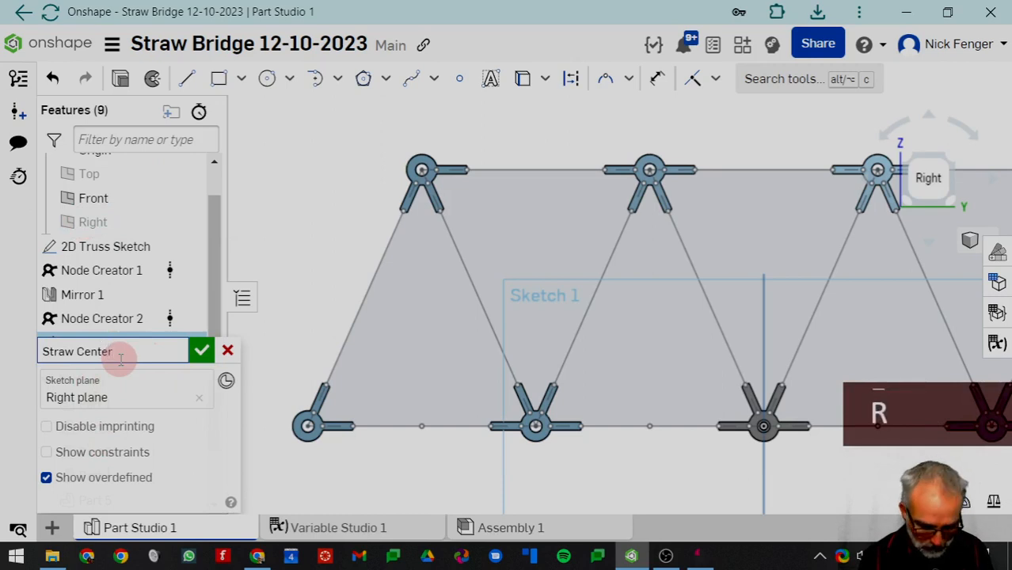
text(L)
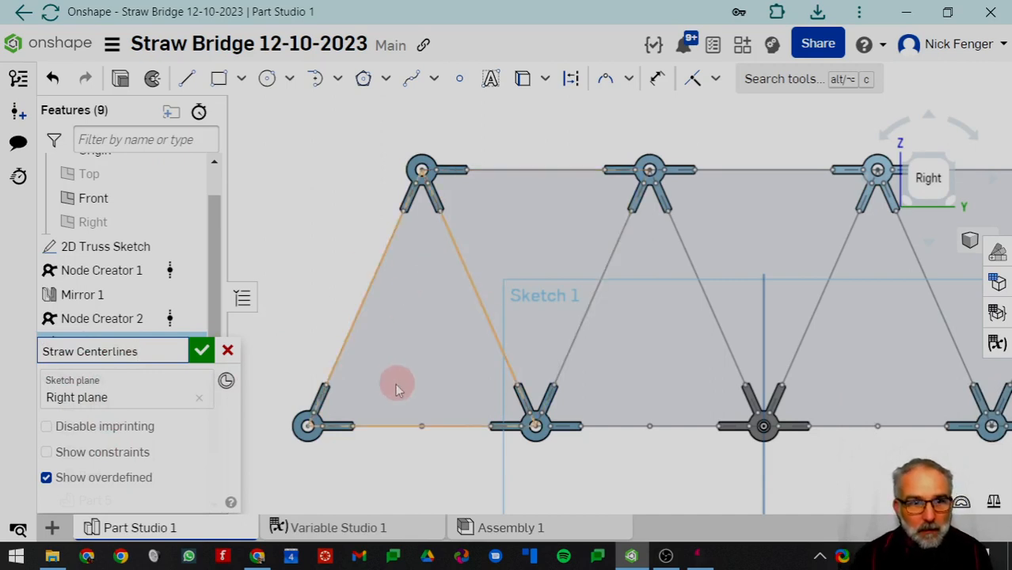
- Hide the 2D Truss Sketch and draw a construction line between the facing arms of the leftmost lower node and the first upper node
click(188, 246)
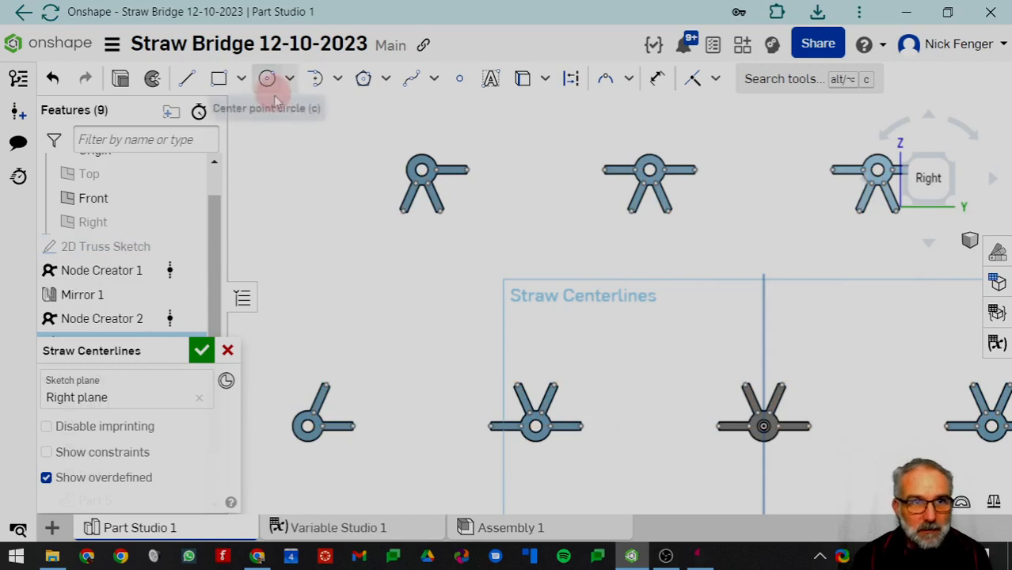
click(572, 89)
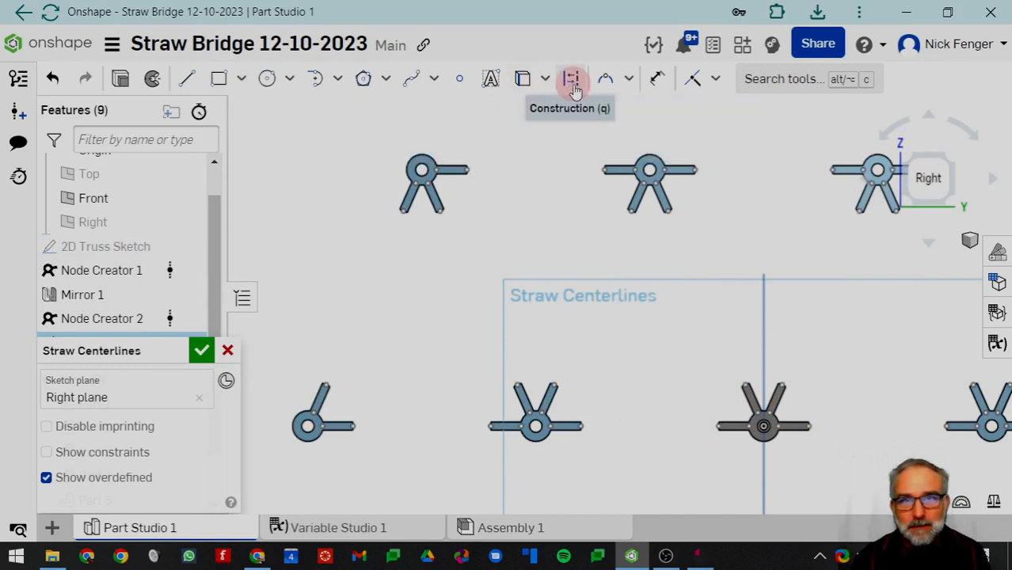
click(187, 79)
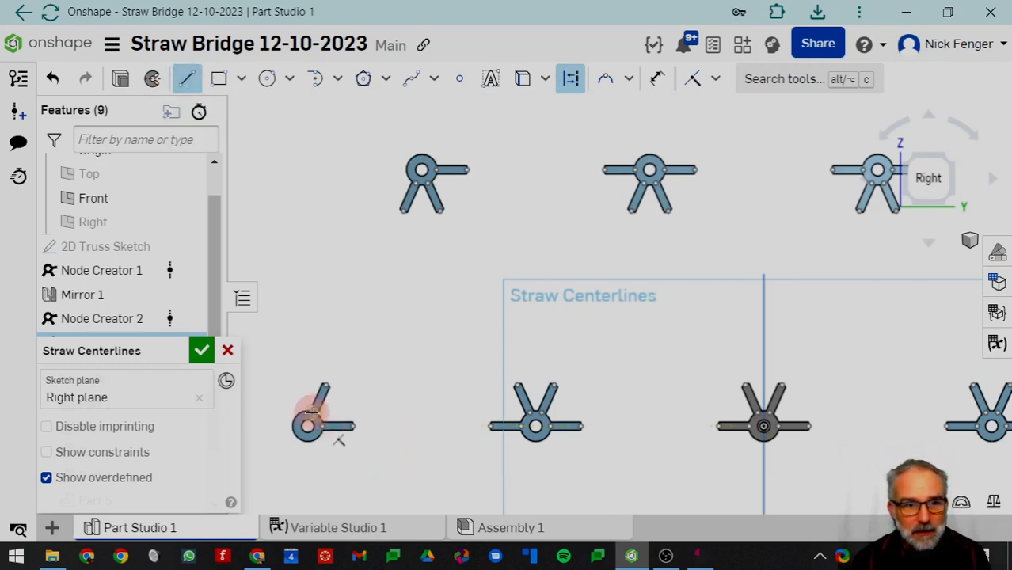
drag(311, 412, 475, 274)
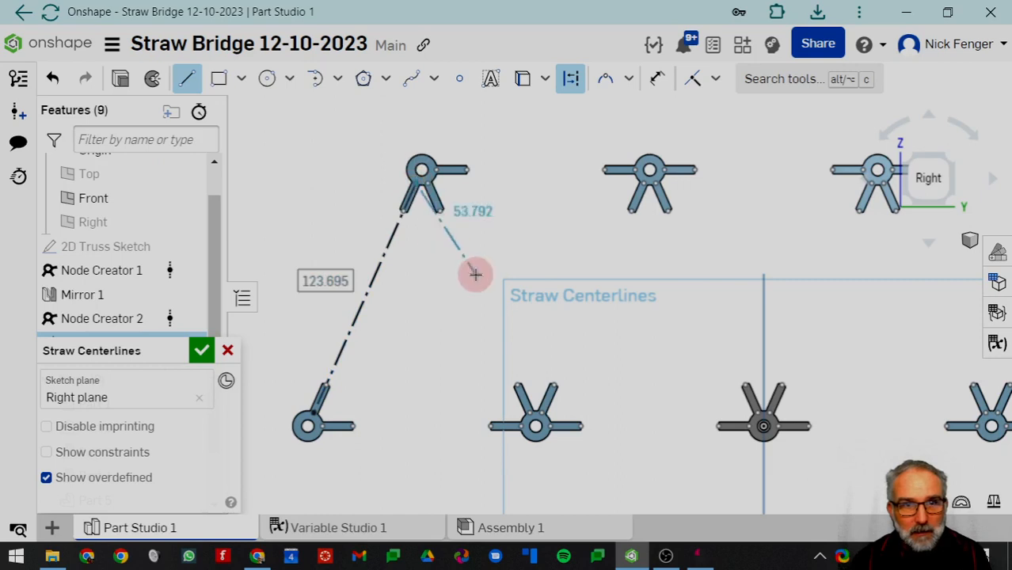
key(Escape)
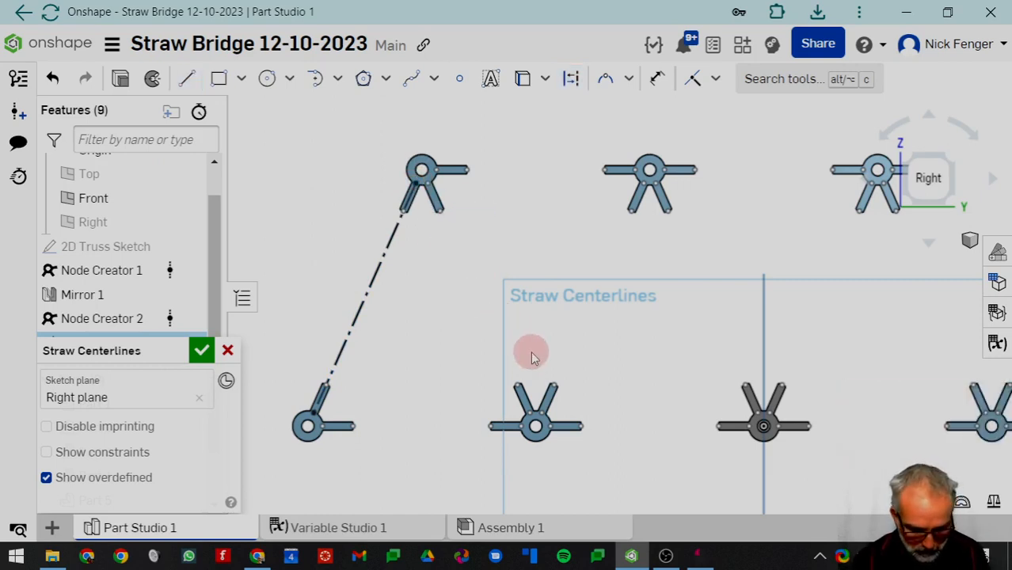
- Draw construction lines from the first upper node down to the second lower node and horizontally between the first two lower nodes
key(q)
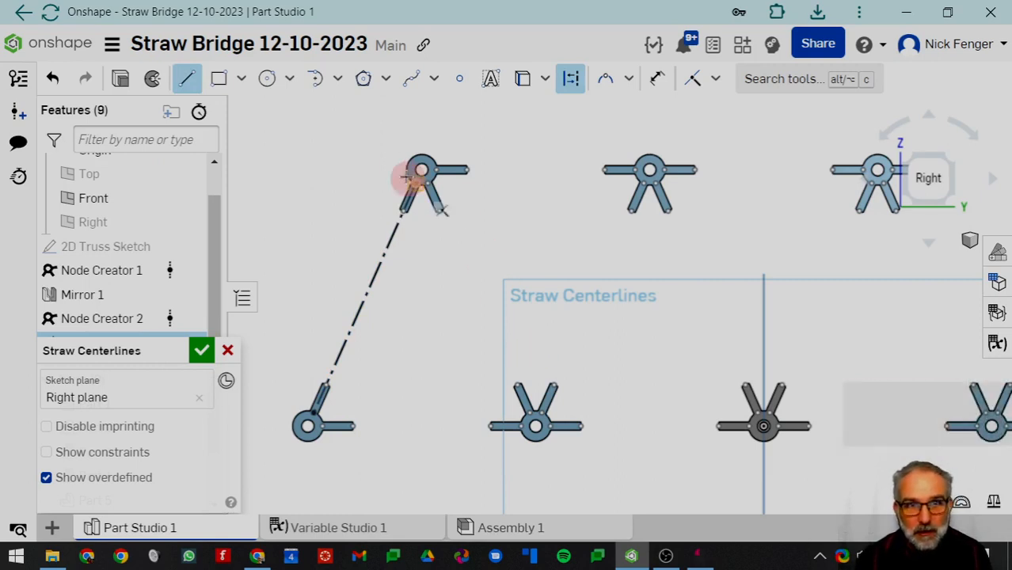
click(428, 183)
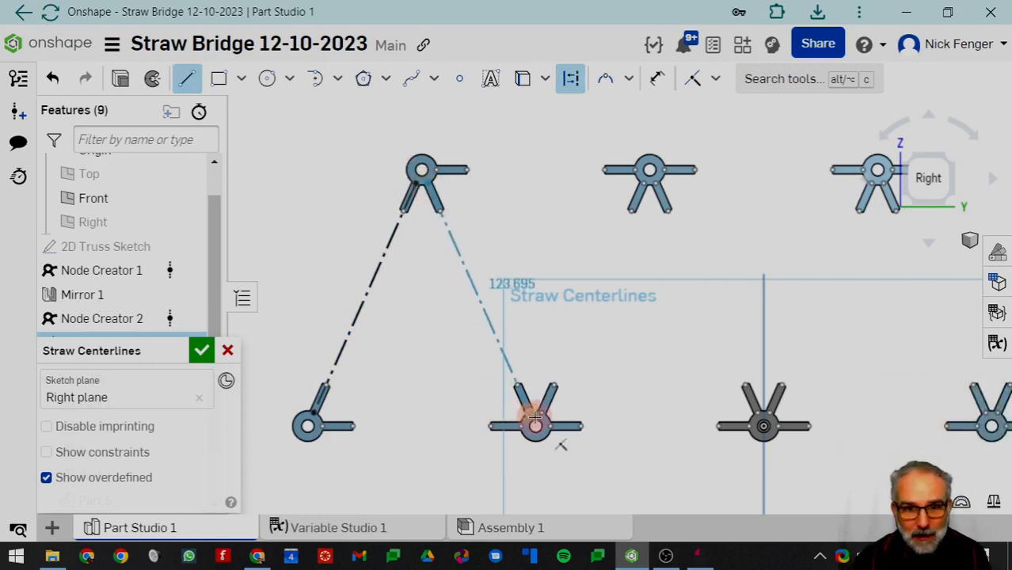
click(531, 413)
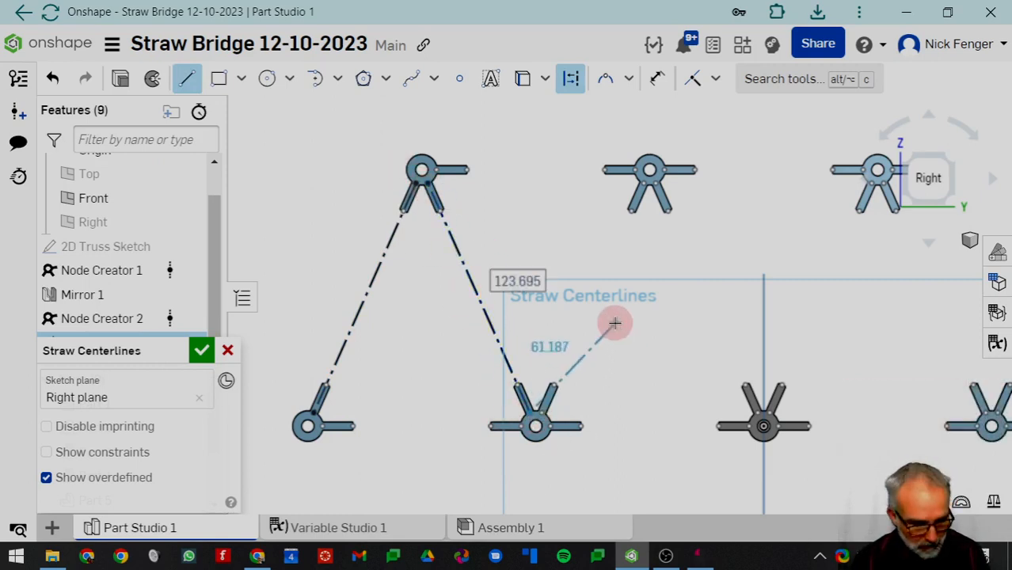
key(Escape)
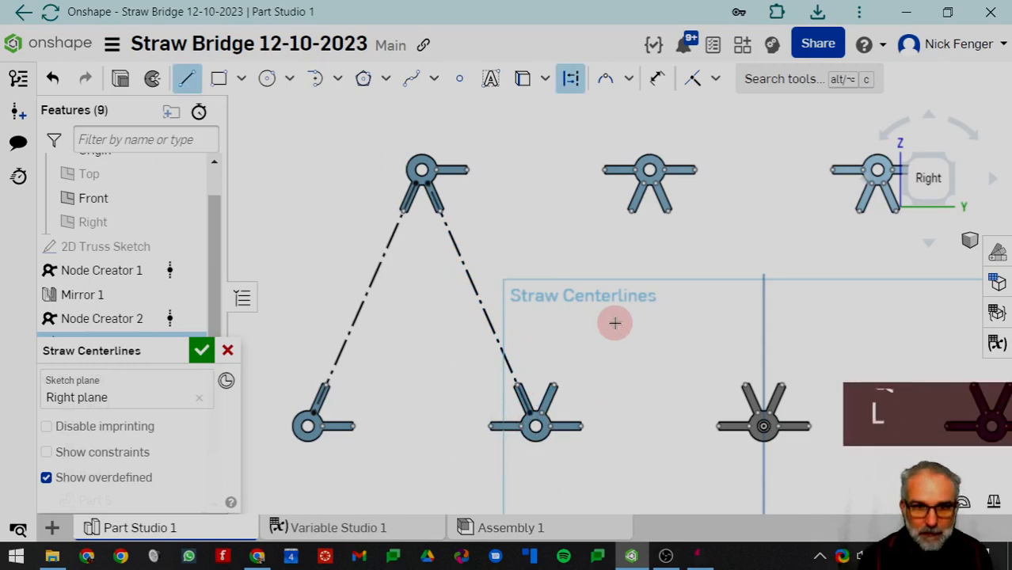
click(311, 426)
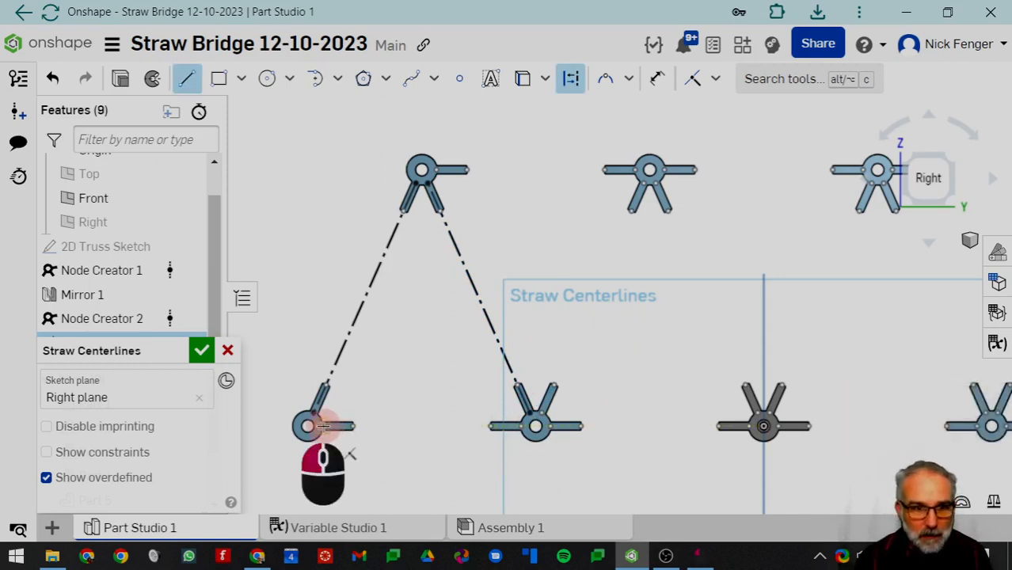
click(524, 426)
key(Escape)
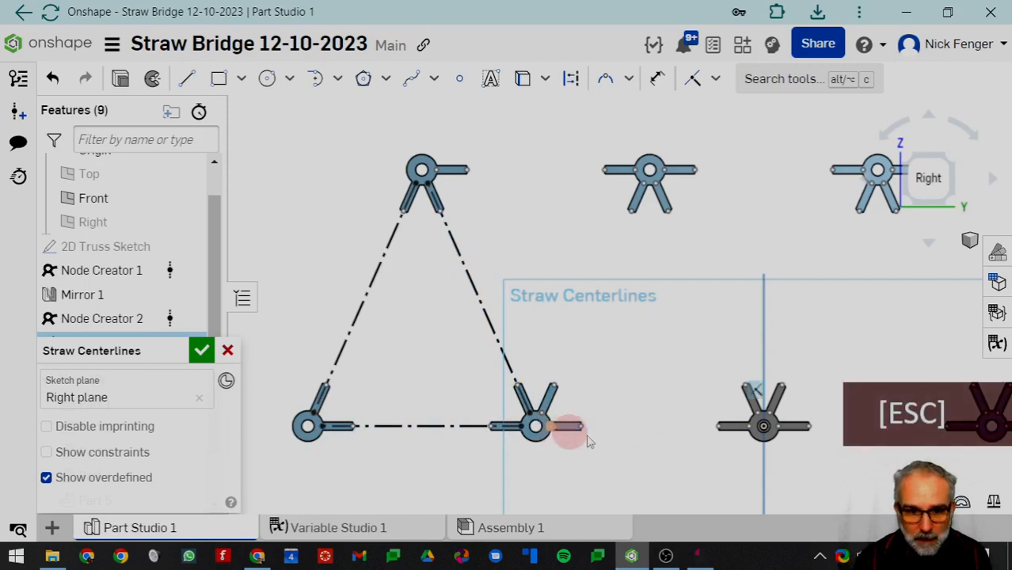
- Draw construction lines from the second lower node up to the second upper node and horizontally between the first two upper nodes
key(q)
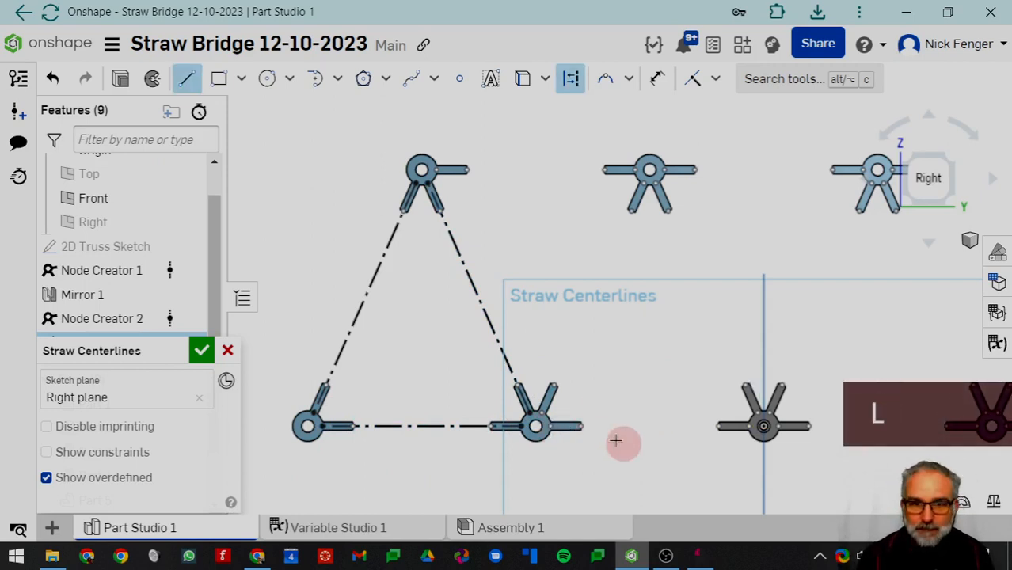
click(552, 387)
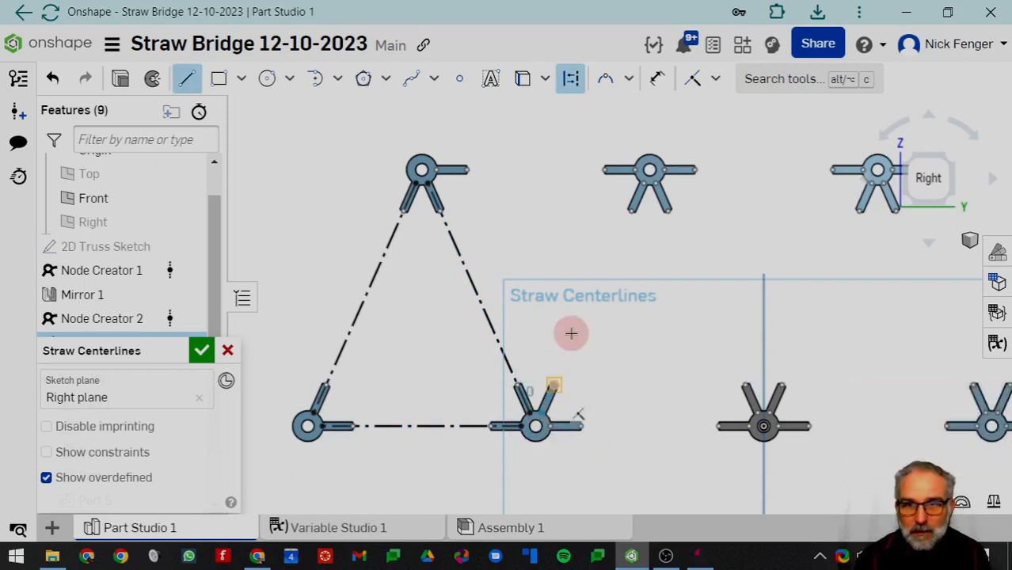
click(647, 180)
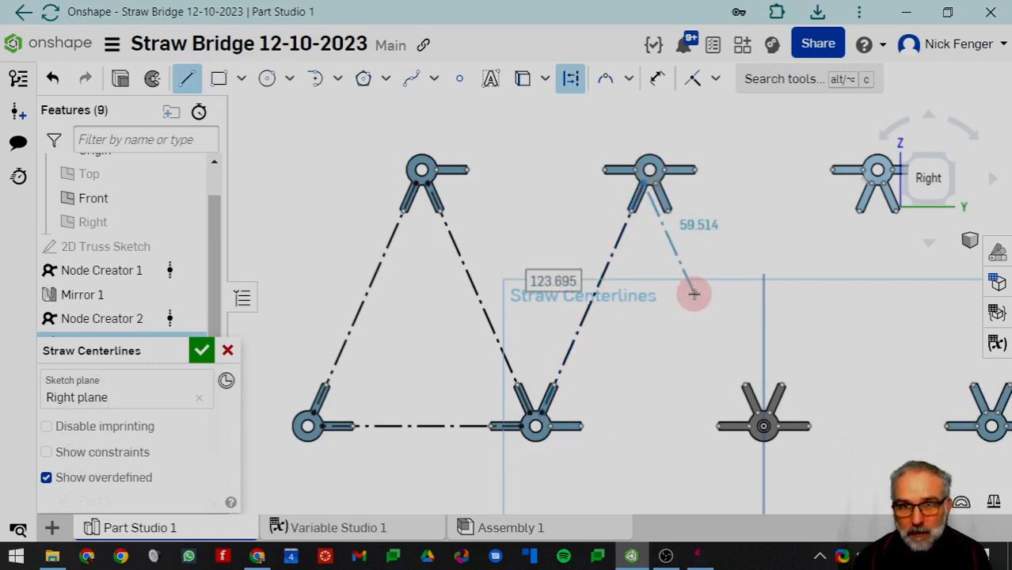
key(Escape)
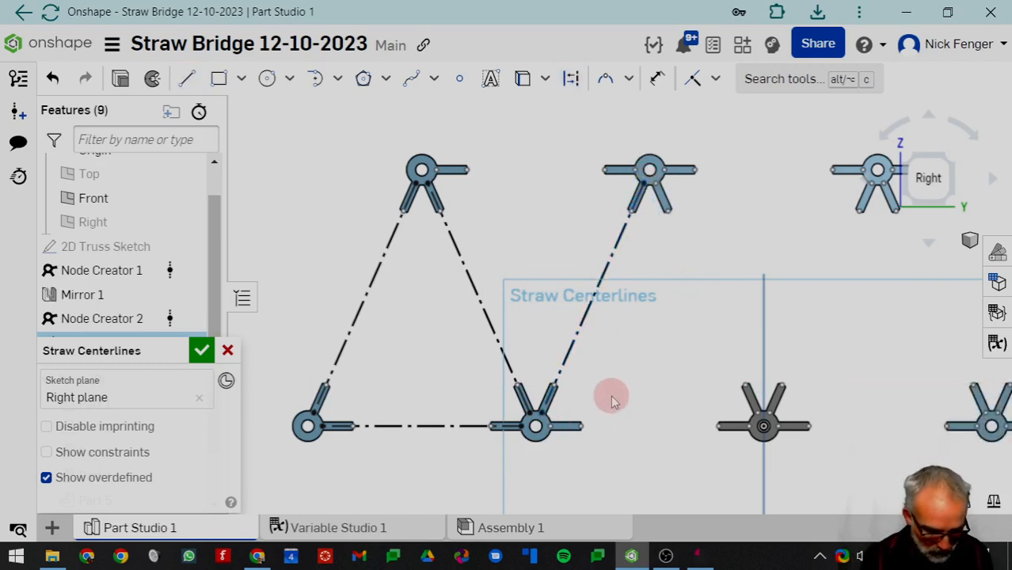
key(q)
key(l)
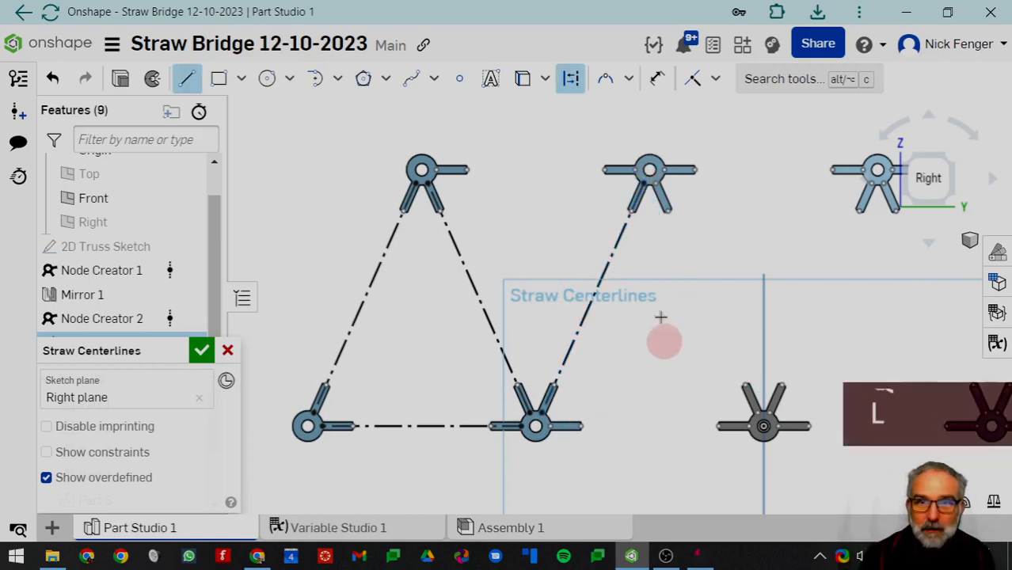
click(423, 169)
click(638, 169)
key(Escape)
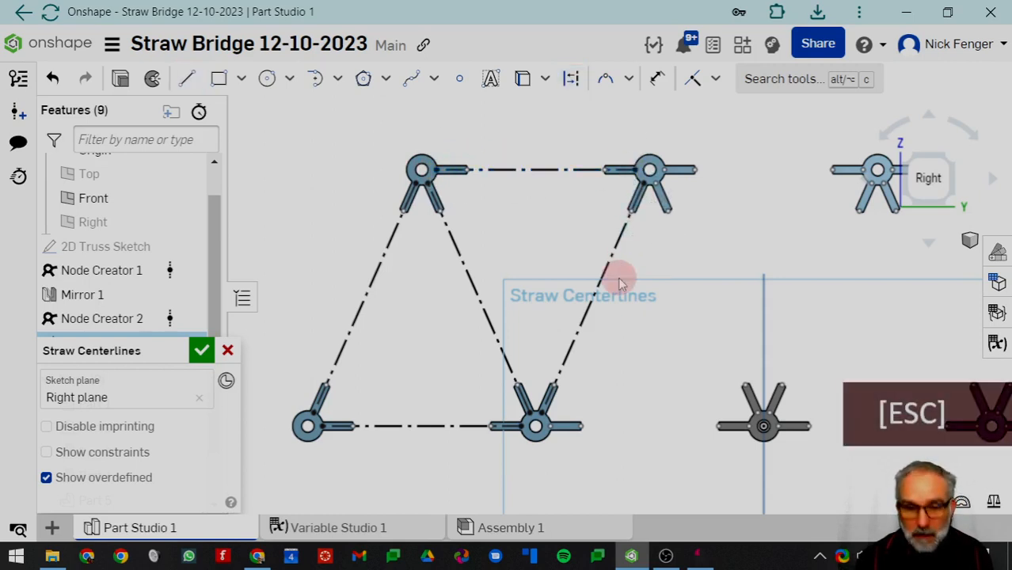
- Draw construction lines to the center lower node, one horizontally from the second lower node and one diagonally from the second upper node
key(q)
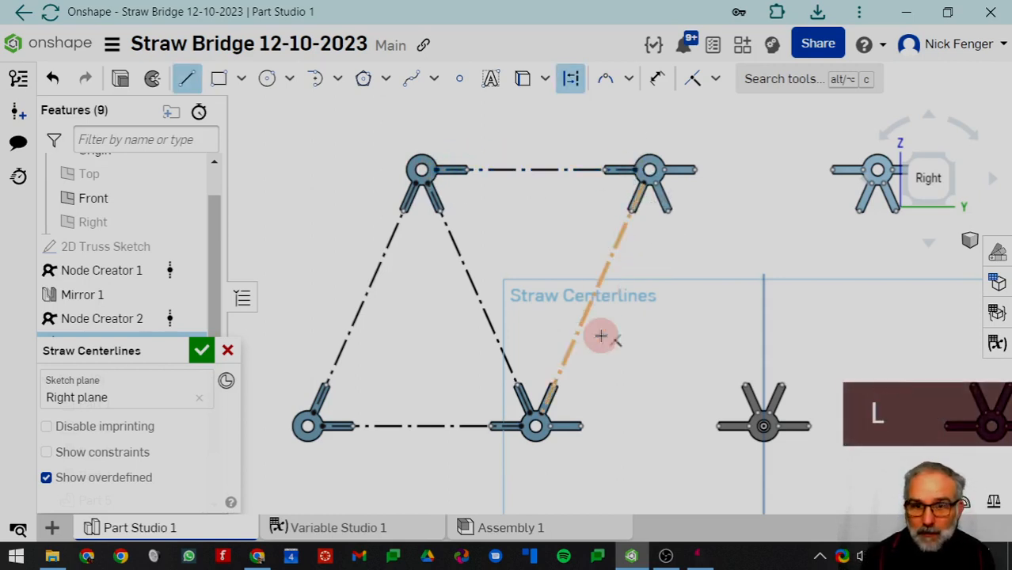
click(536, 426)
click(744, 426)
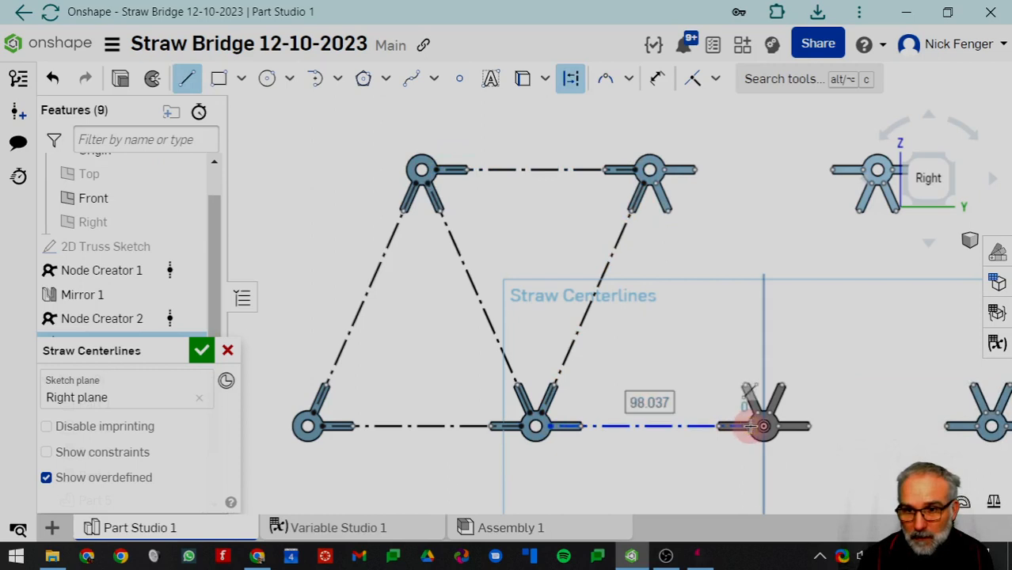
key(Escape)
key(q)
key(l)
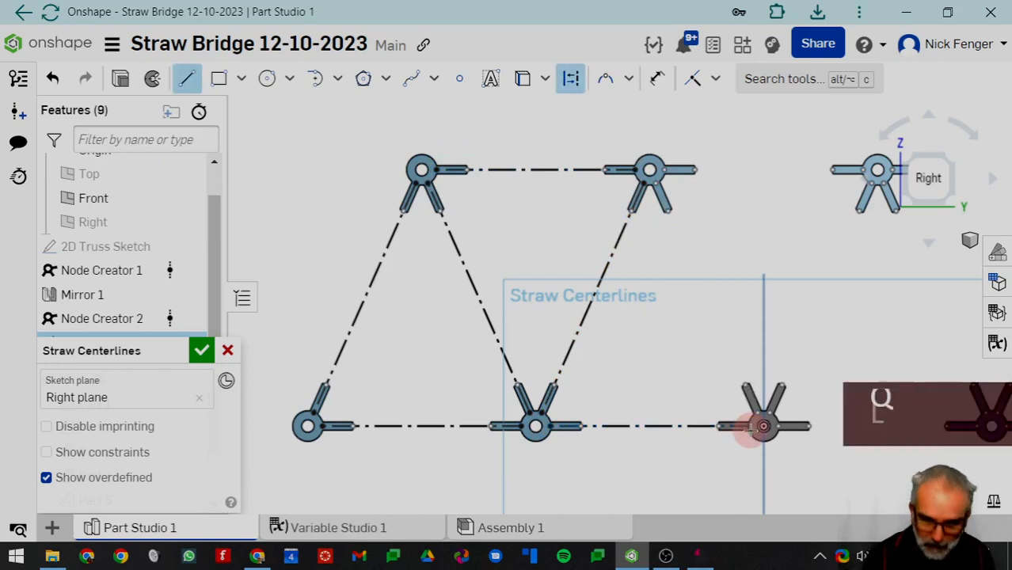
click(655, 188)
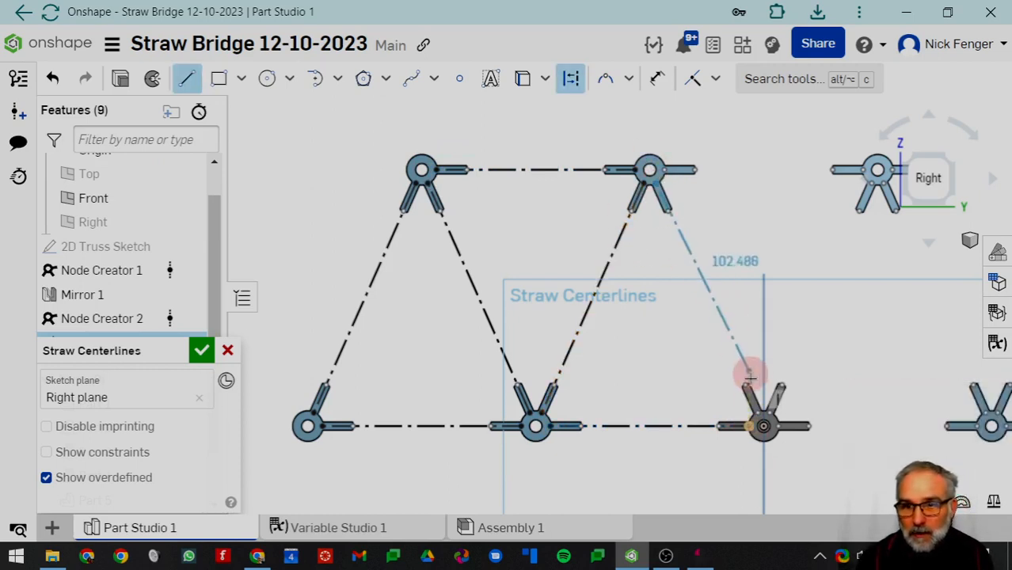
click(758, 413)
scroll(762, 323, down, 3)
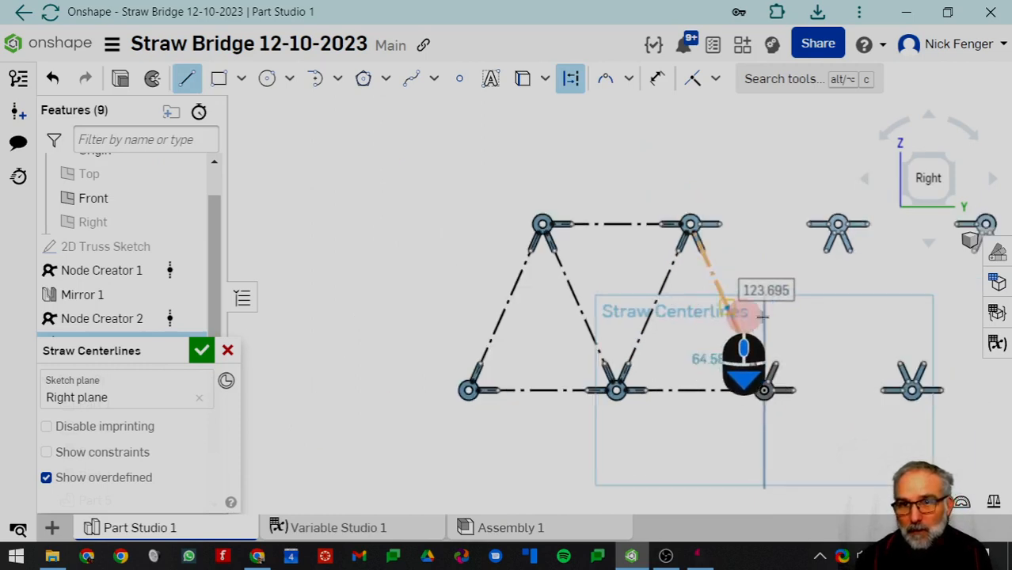
key(Escape)
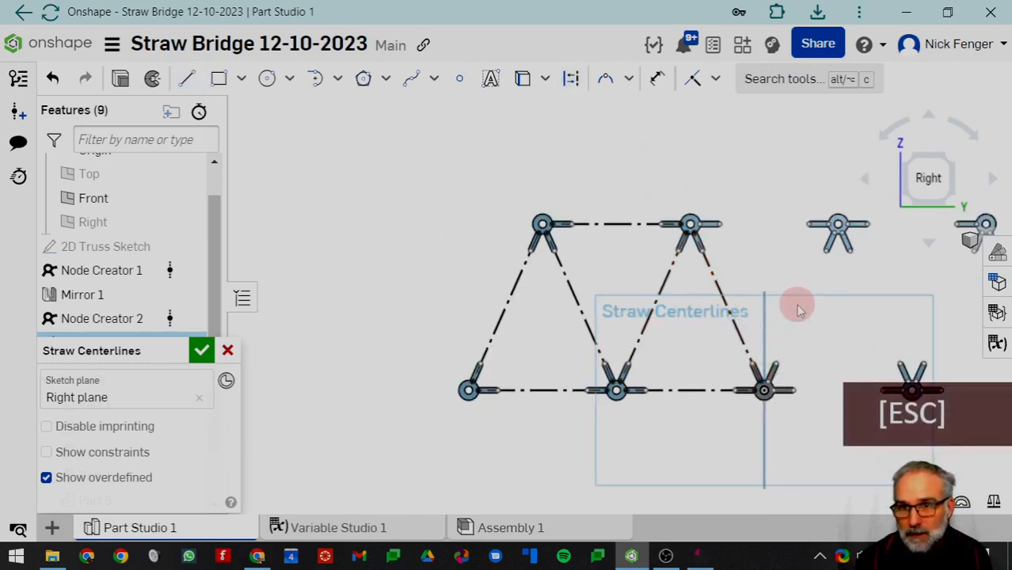
- Mirror all the straw centerlines about the Front plane to the other half of the truss
middle_drag(795, 305, 662, 312)
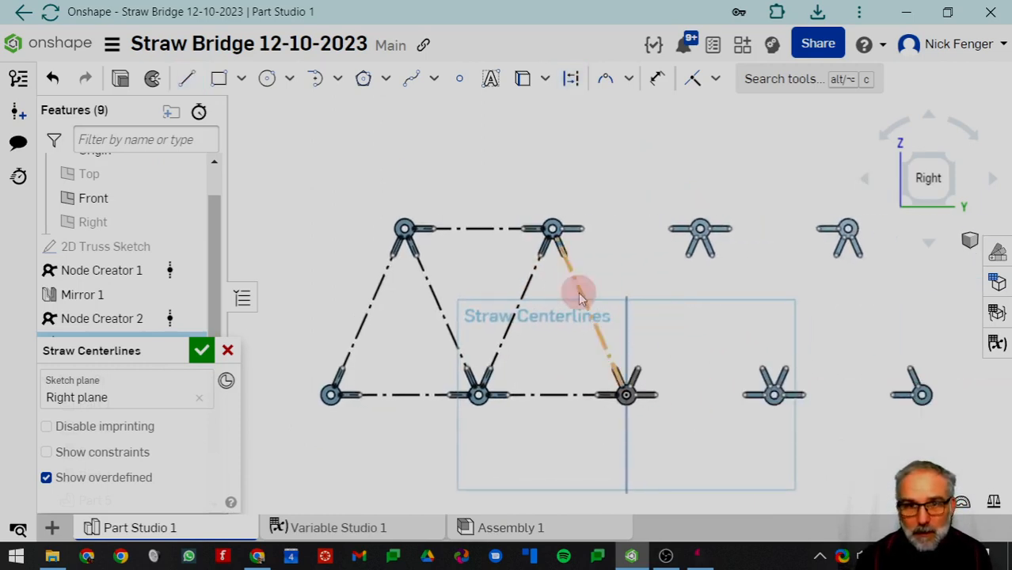
click(780, 82)
text(m)
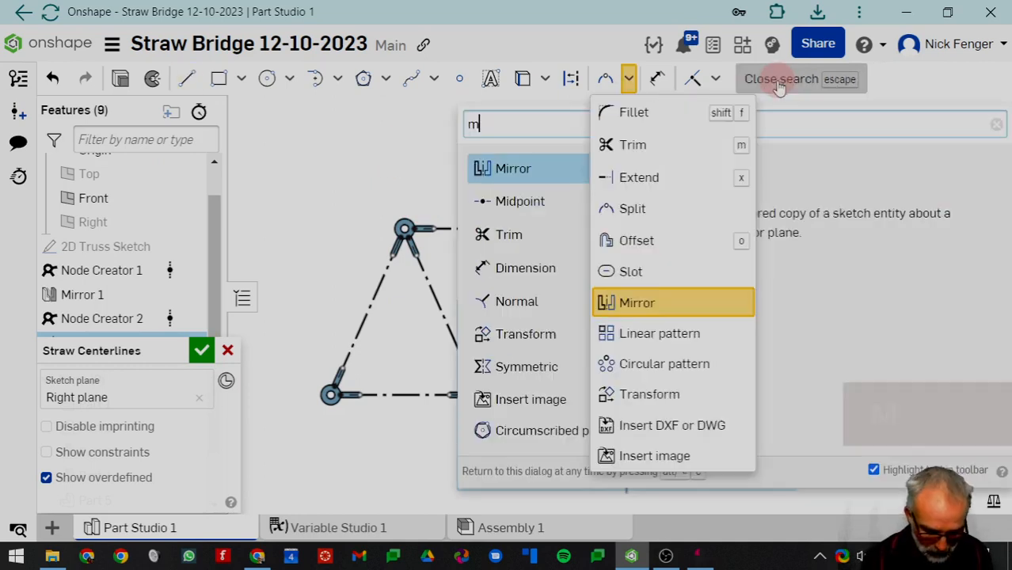
text(irr)
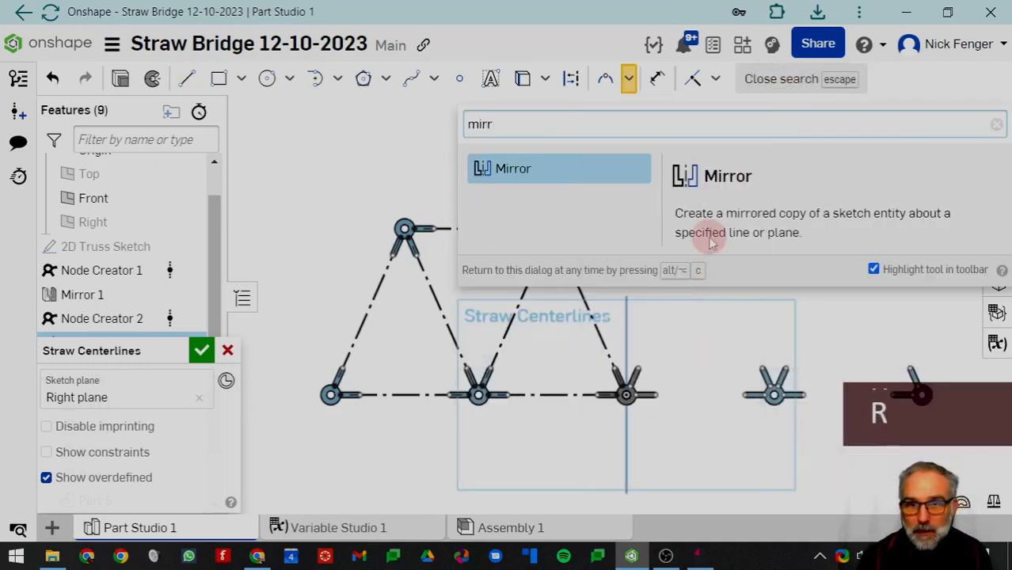
click(507, 171)
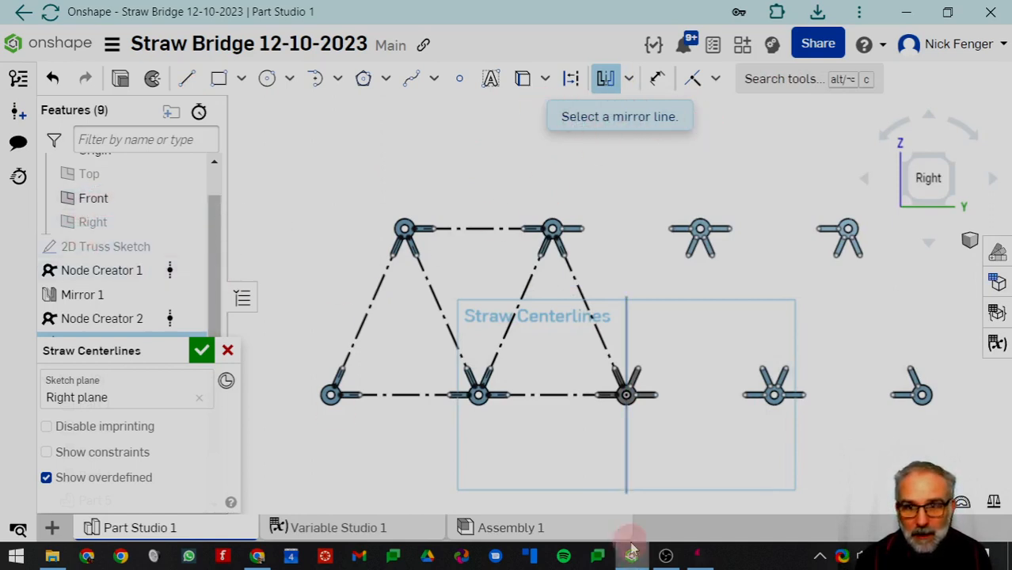
click(627, 459)
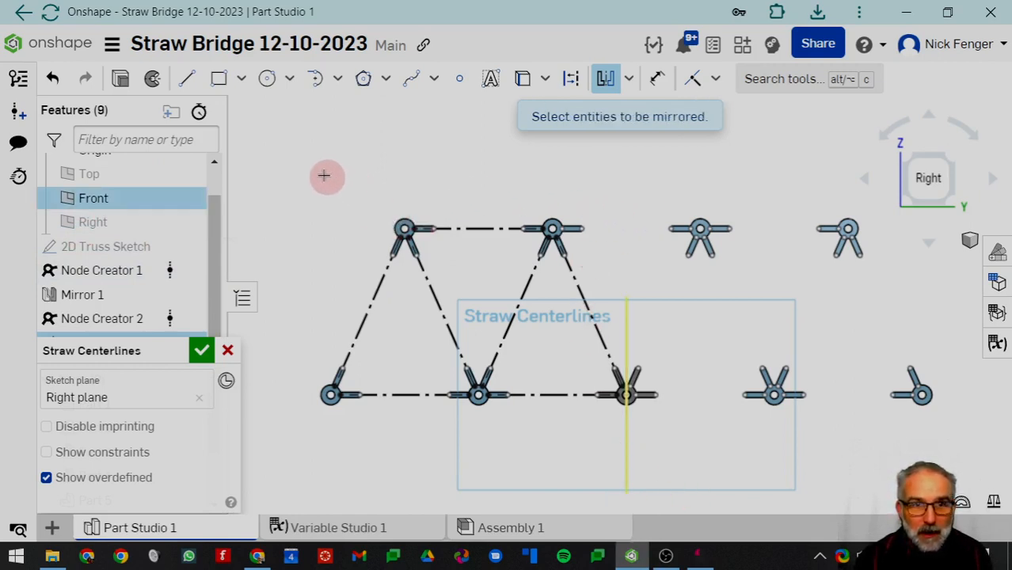
mouse_move(290, 165)
mouse_down()
mouse_move(375, 407)
mouse_move(599, 447)
mouse_move(643, 441)
mouse_move(627, 439)
mouse_up()
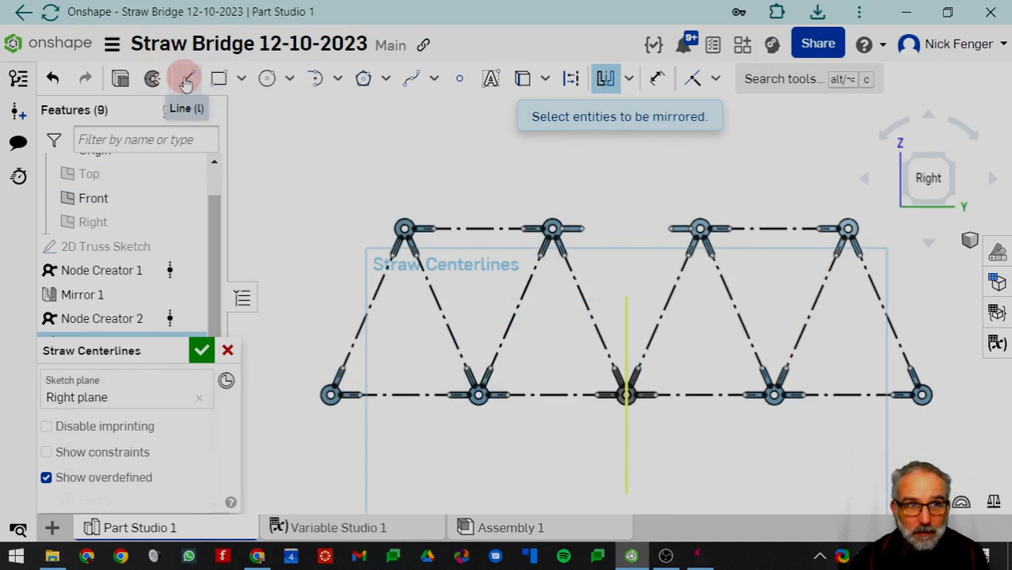
- Draw a horizontal construction line between the two middle upper nodes and finish the Straw Centerlines sketch
key(q)
key(l)
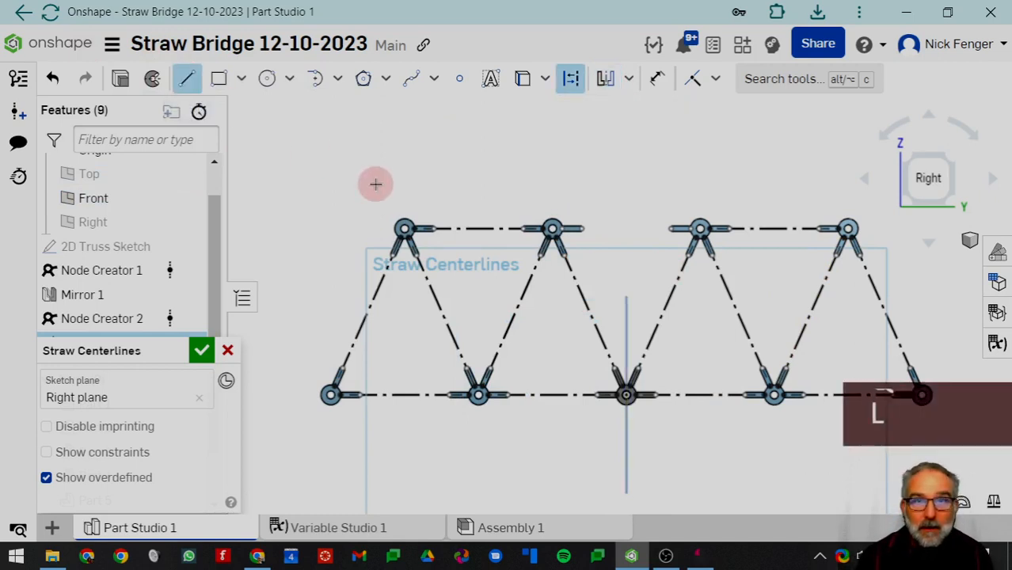
click(554, 228)
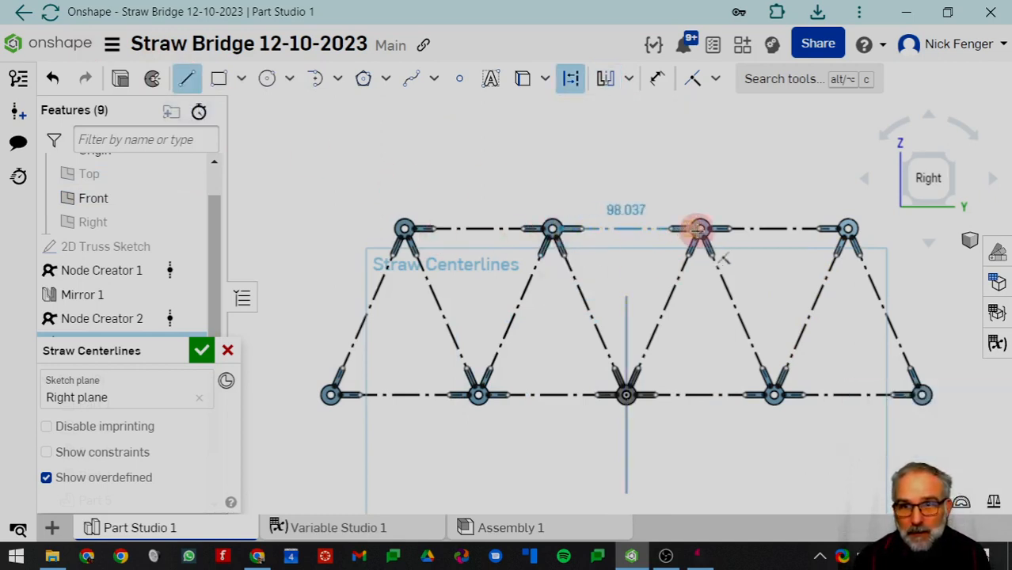
click(699, 228)
key(Escape)
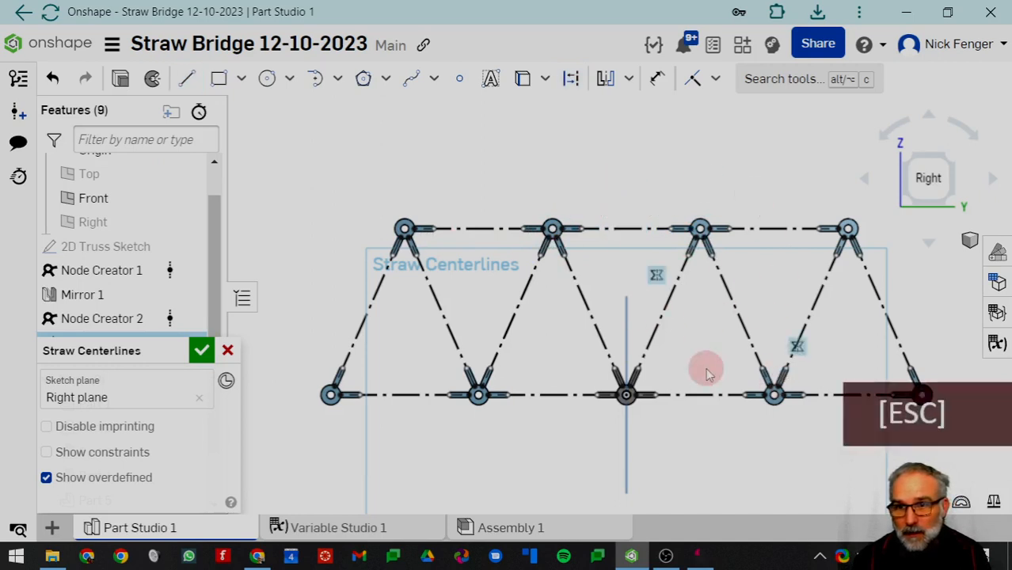
scroll(626, 348, down, 3)
scroll(633, 361, up, 6)
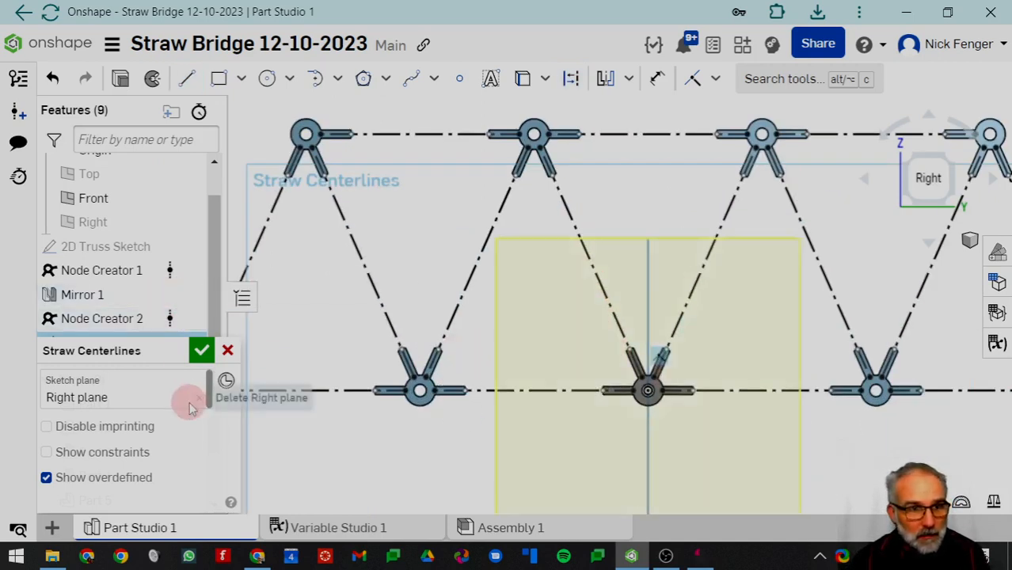
click(201, 350)
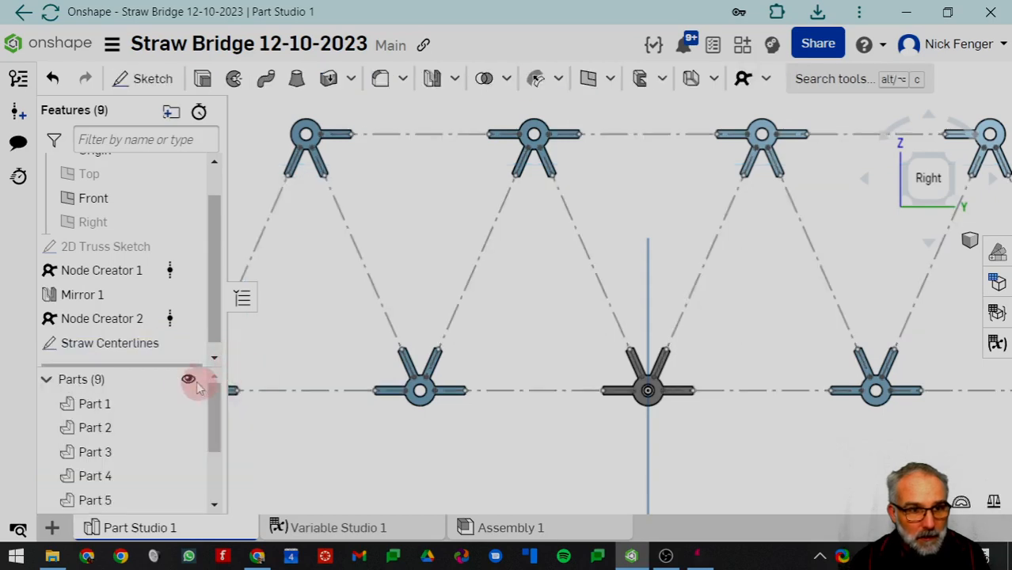
- Hide all the parts to inspect the straw centerlines on their own, and show the parts again
click(188, 380)
scroll(697, 396, up, 3)
scroll(696, 403, down, 6)
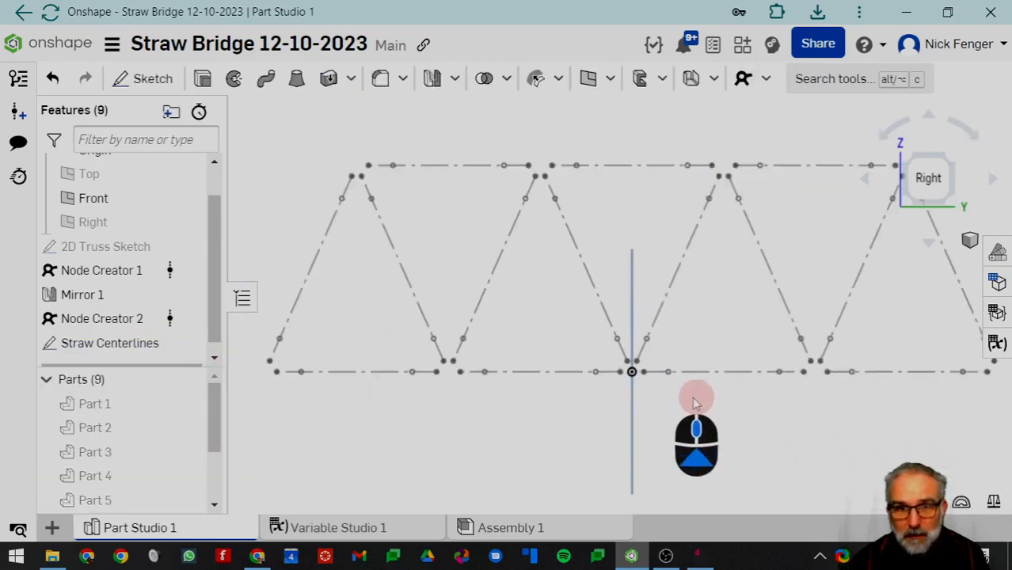
scroll(757, 372, down, 5)
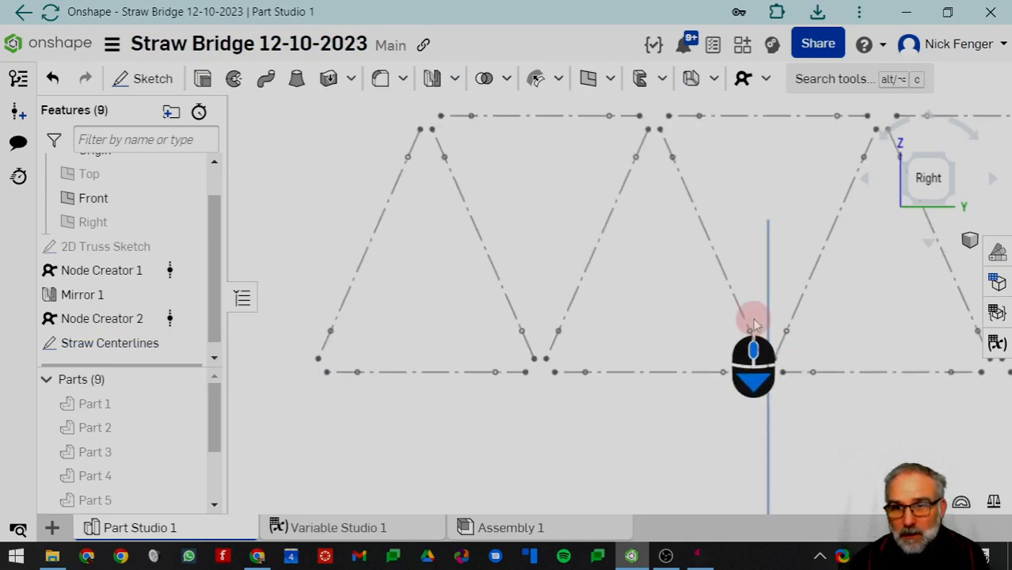
middle_drag(656, 316, 637, 295)
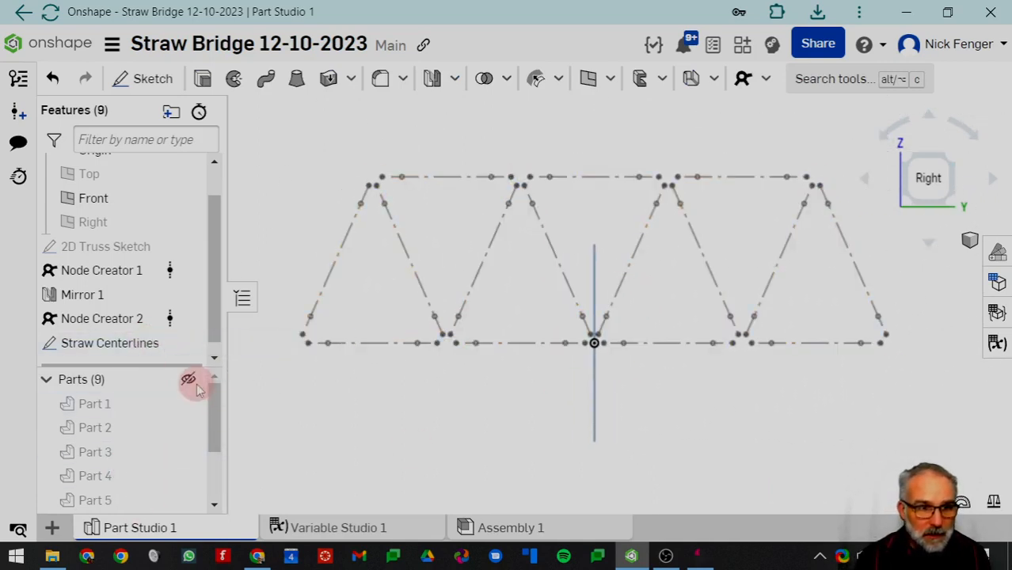
click(188, 380)
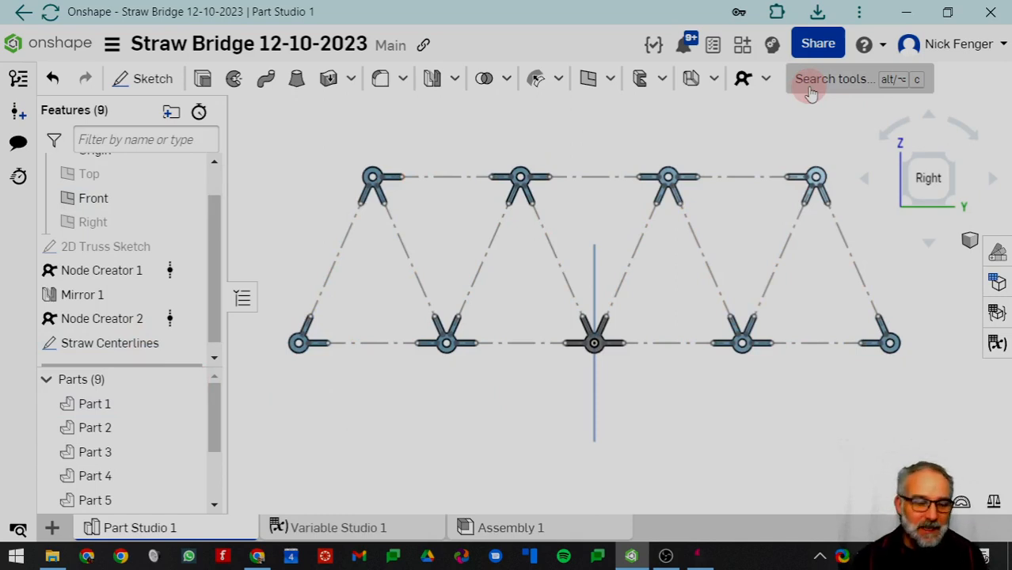
- Create a new Part Studio and rename it Straw
click(52, 528)
click(116, 370)
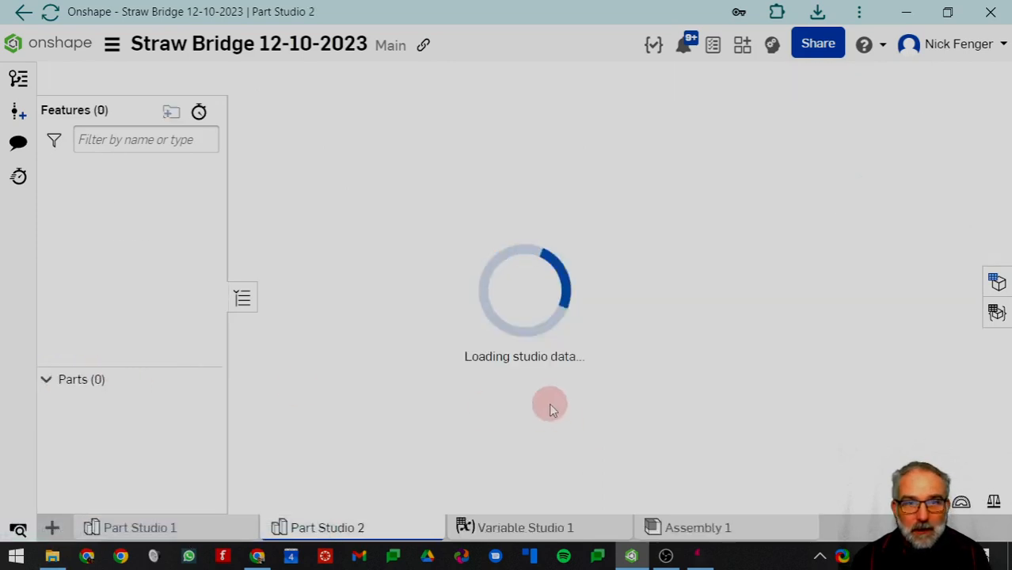
right_click(346, 539)
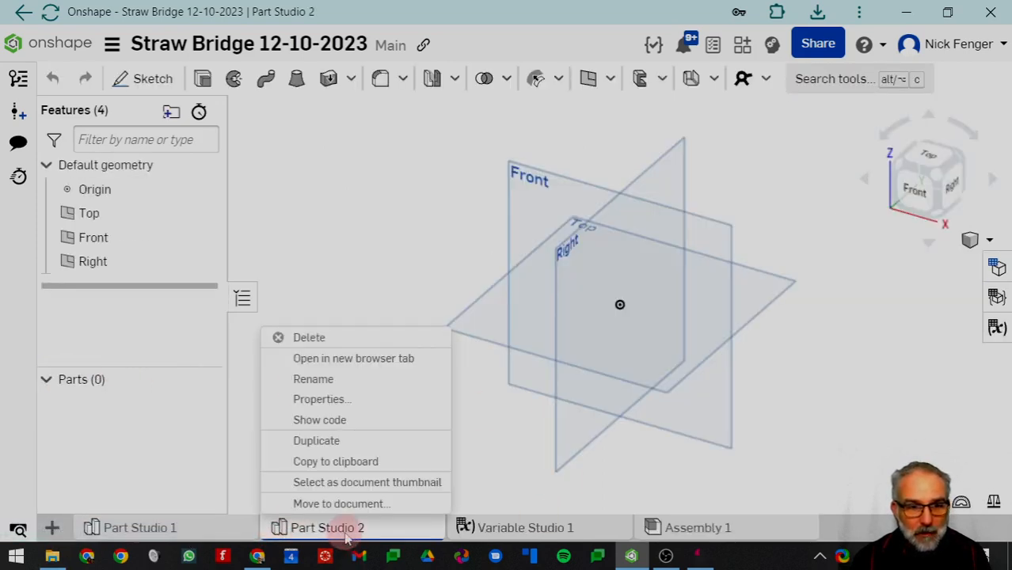
click(346, 381)
text(Straw)
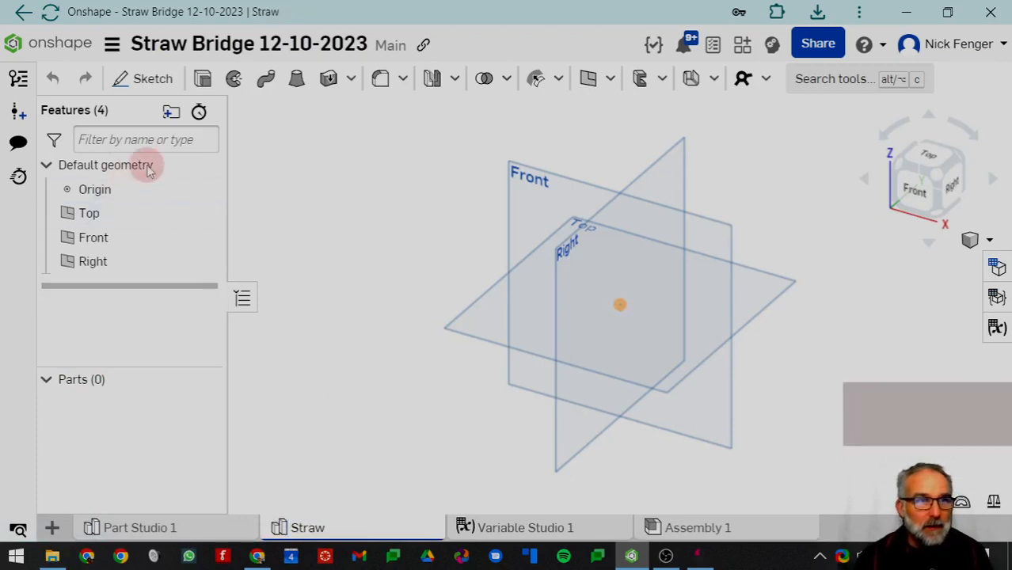
- Start a new sketch in the Straw studio and name it Straw Profile
click(127, 86)
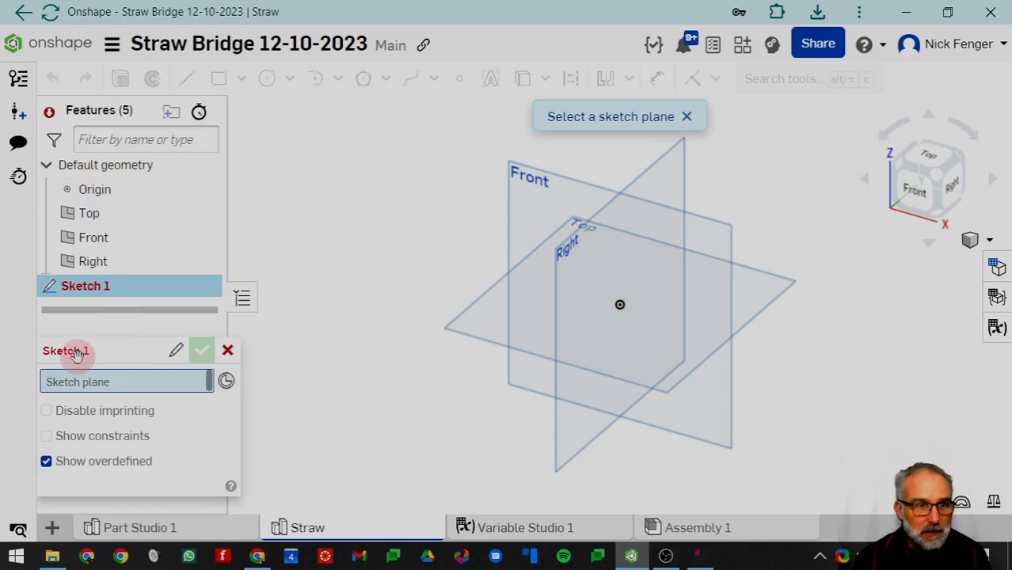
click(175, 352)
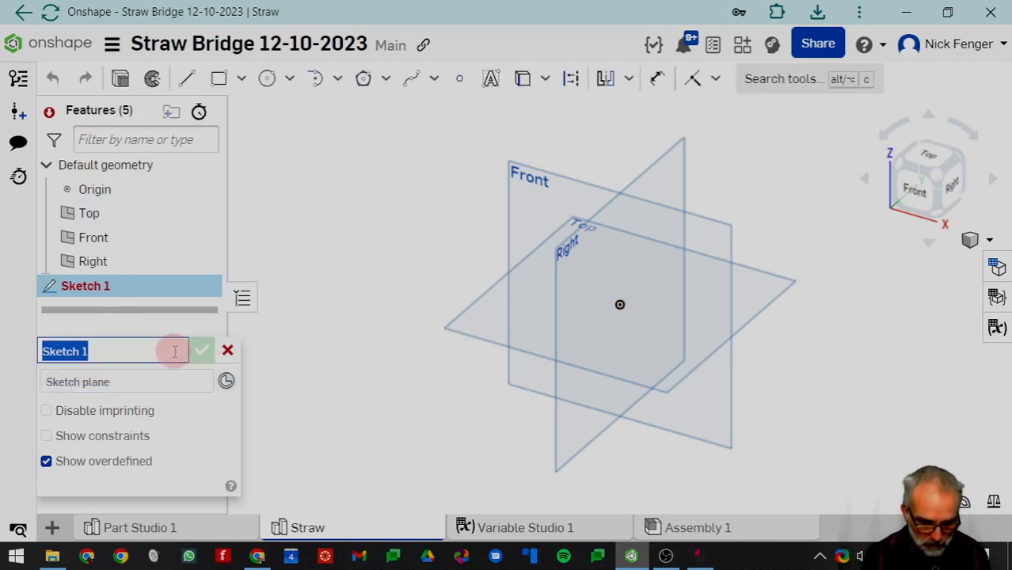
text(Straw Profile)
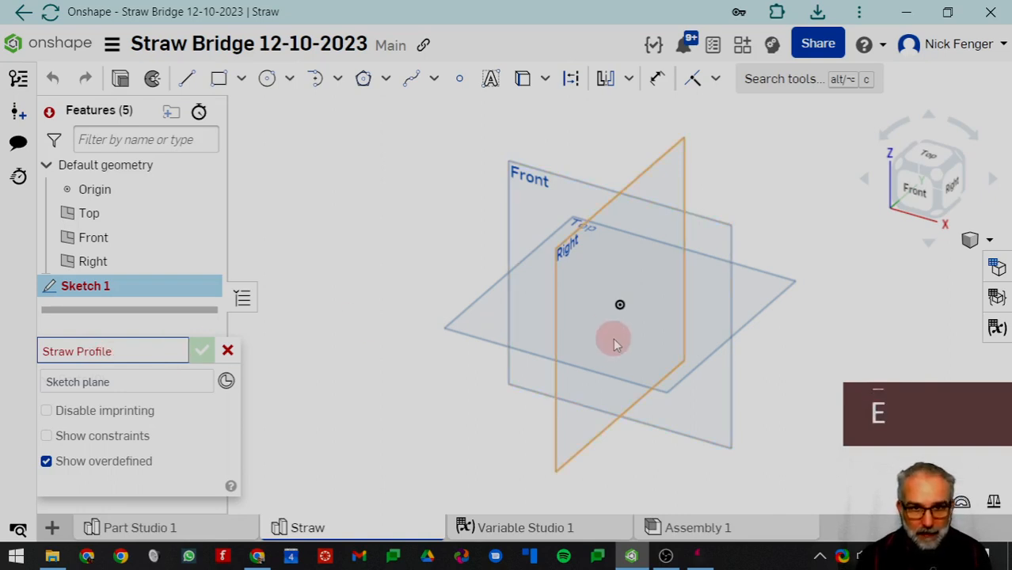
click(932, 156)
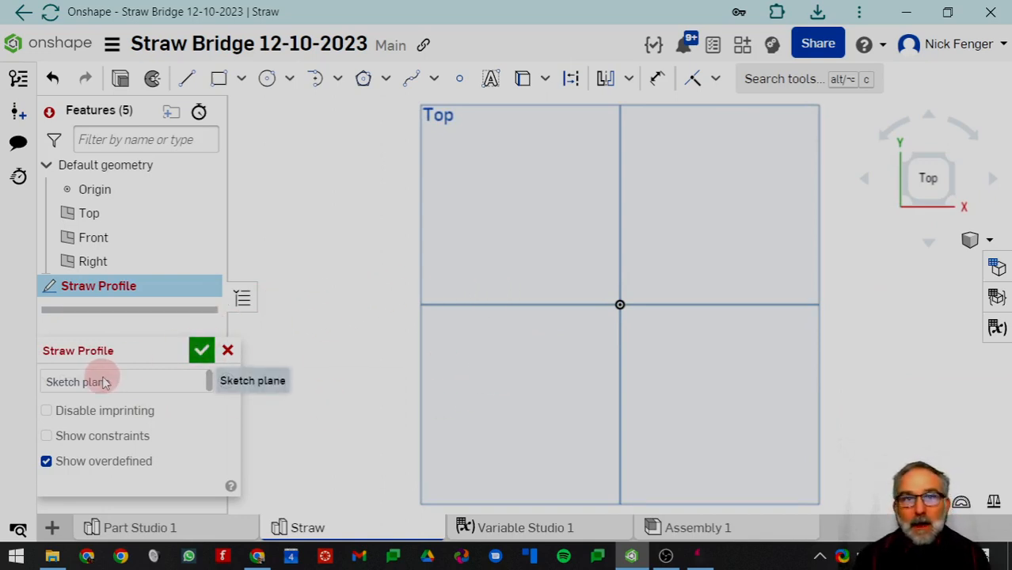
click(267, 80)
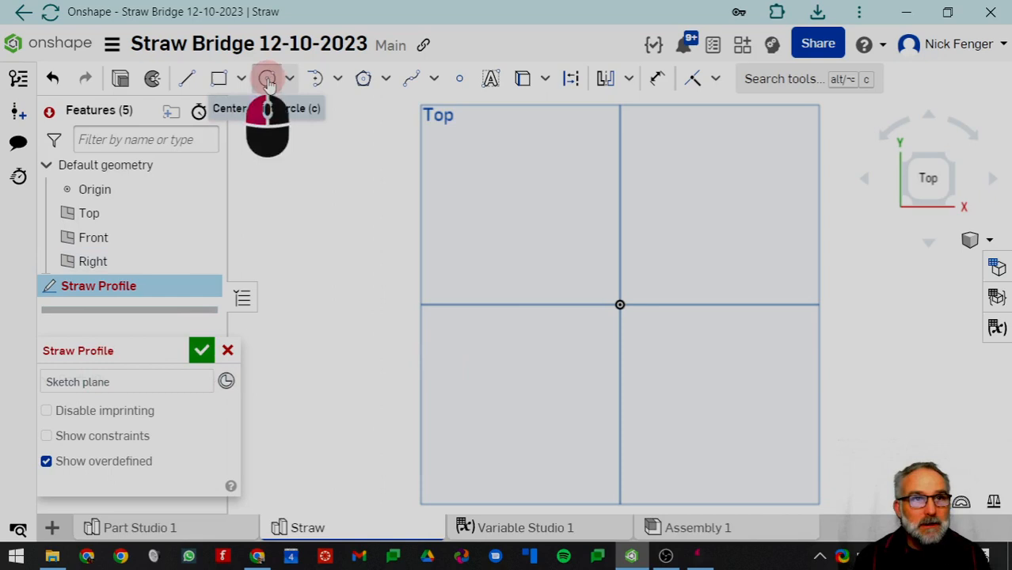
click(620, 306)
click(266, 79)
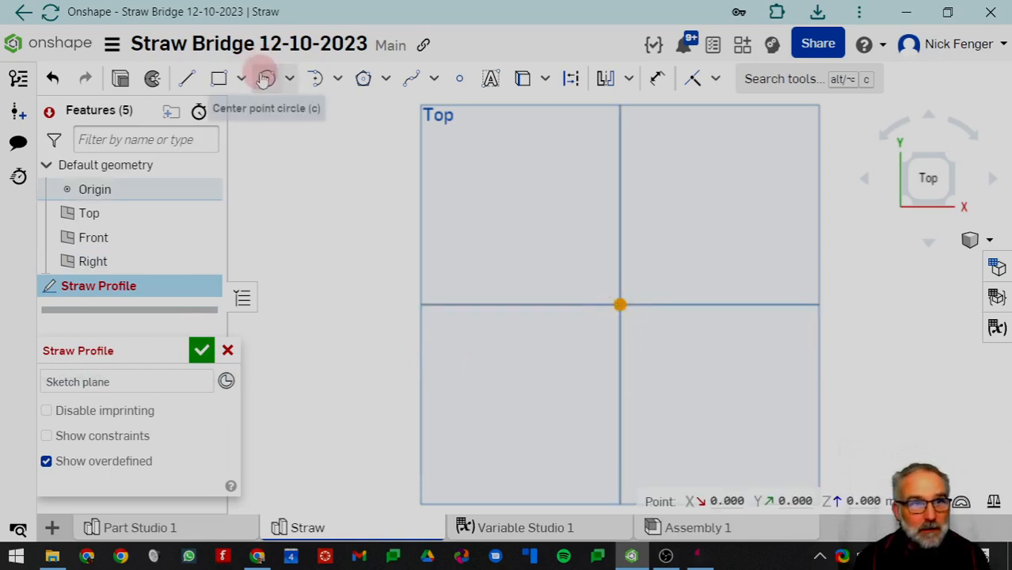
click(621, 307)
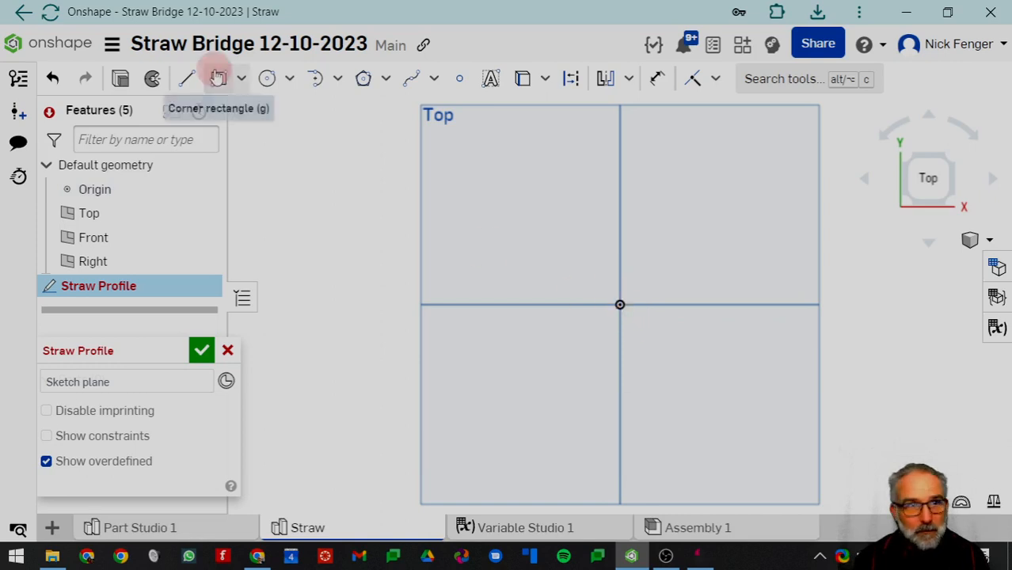
click(266, 81)
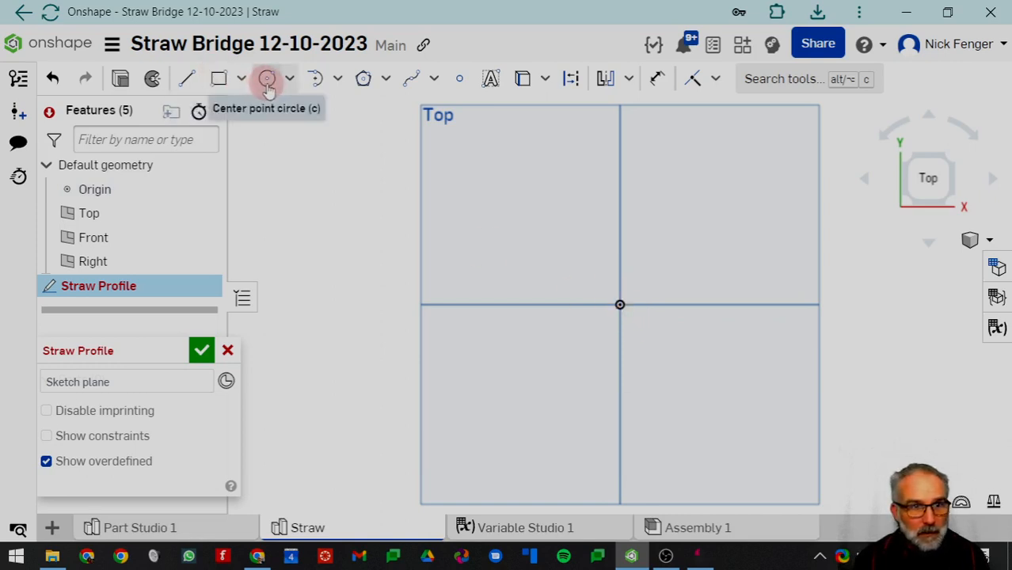
- Place the sketch on the Top plane and draw a circle centered on the origin, about 26.5 mm in diameter
click(123, 378)
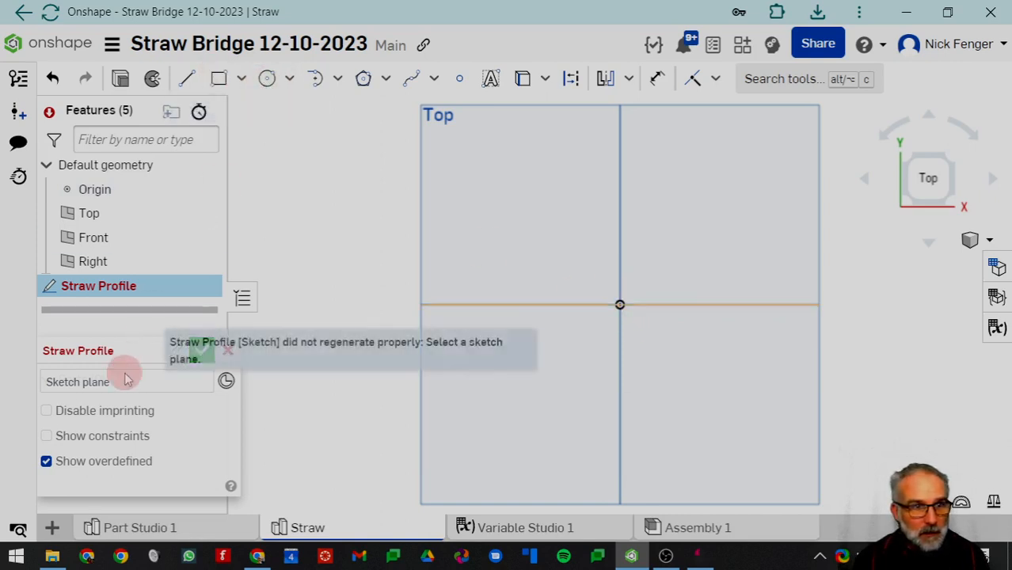
click(88, 215)
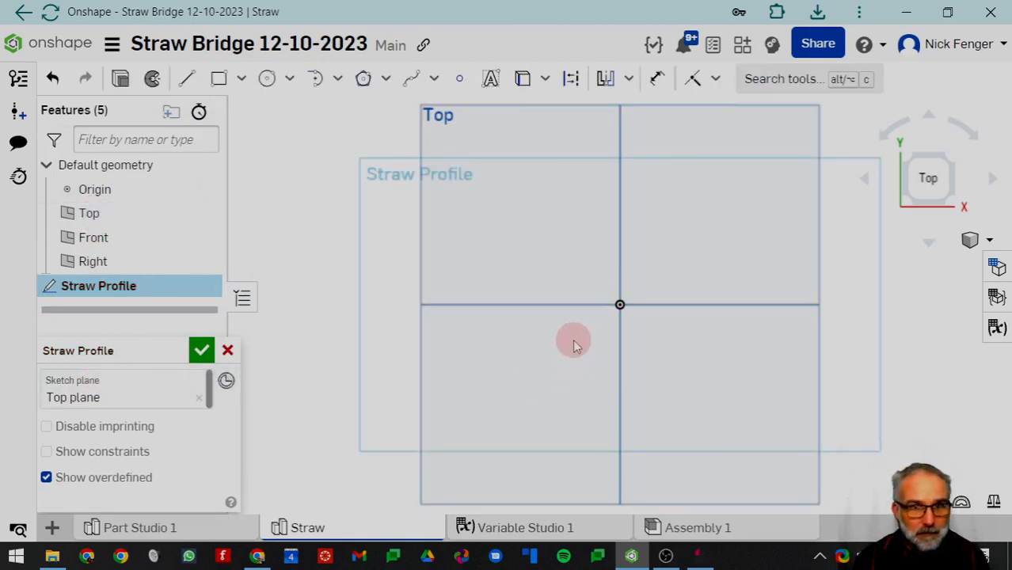
click(267, 79)
click(620, 305)
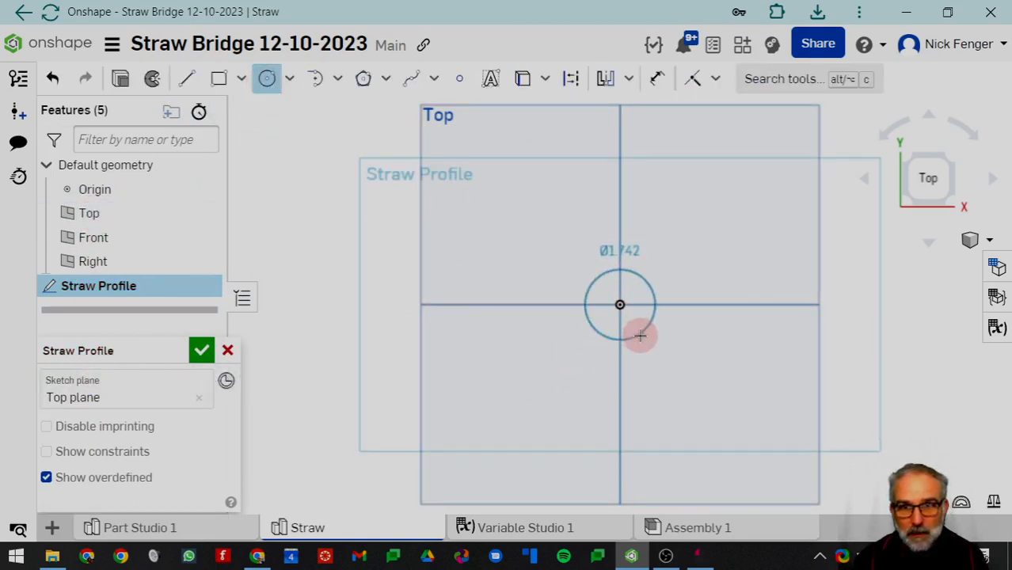
click(642, 332)
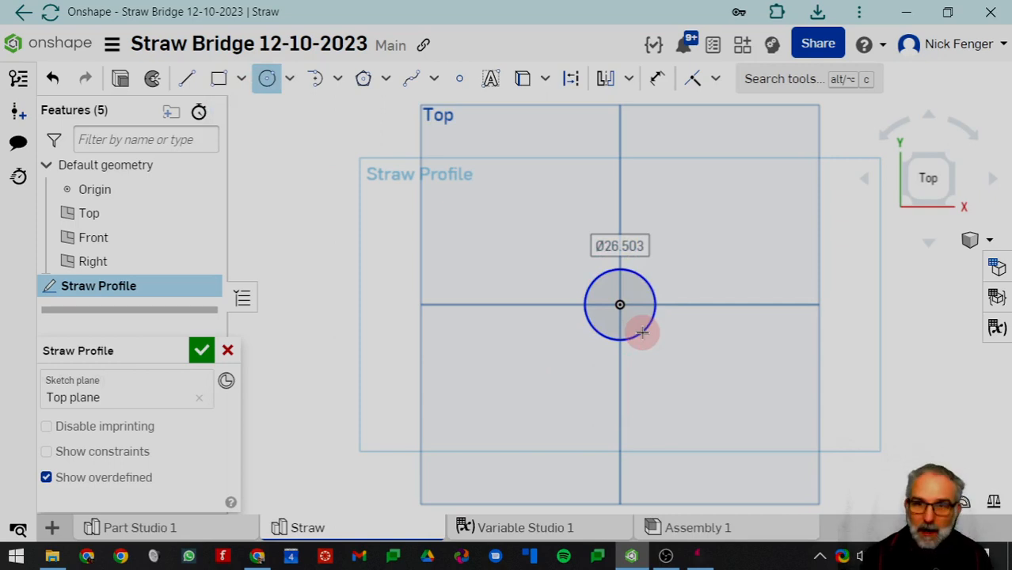
- Set the circle's diameter to the straw outer diameter variable
key(equal)
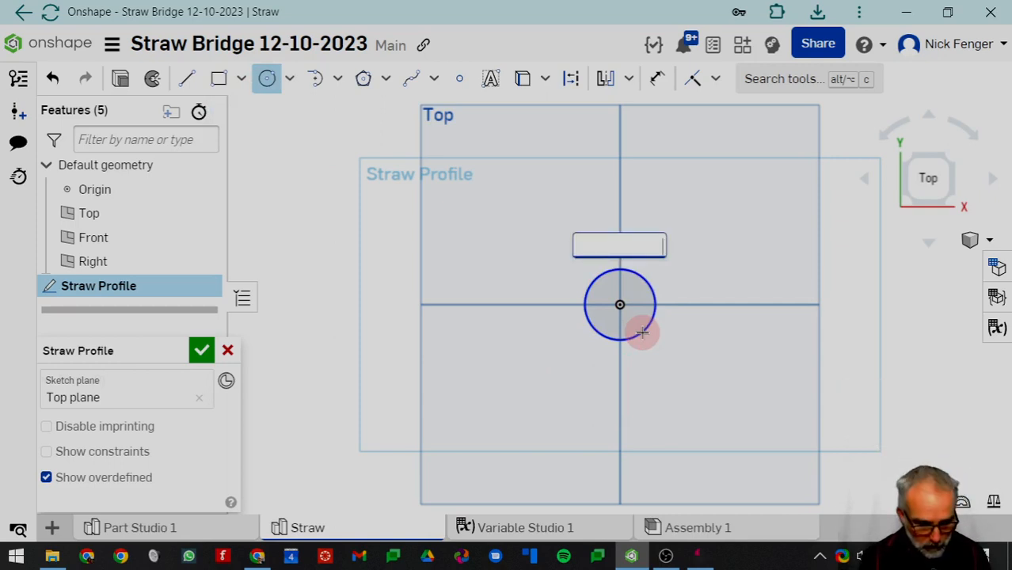
text(straw_outer_c)
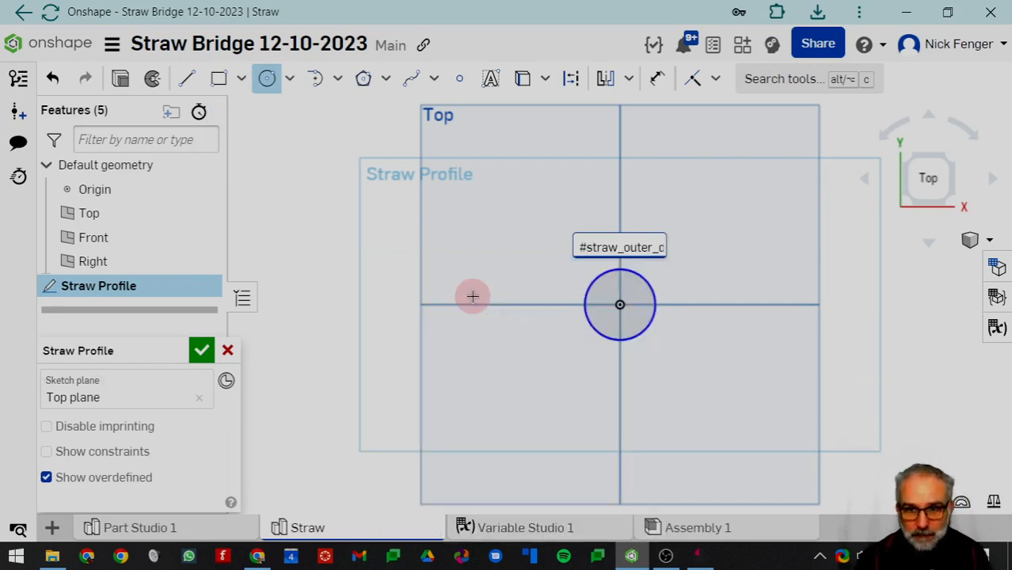
key(Return)
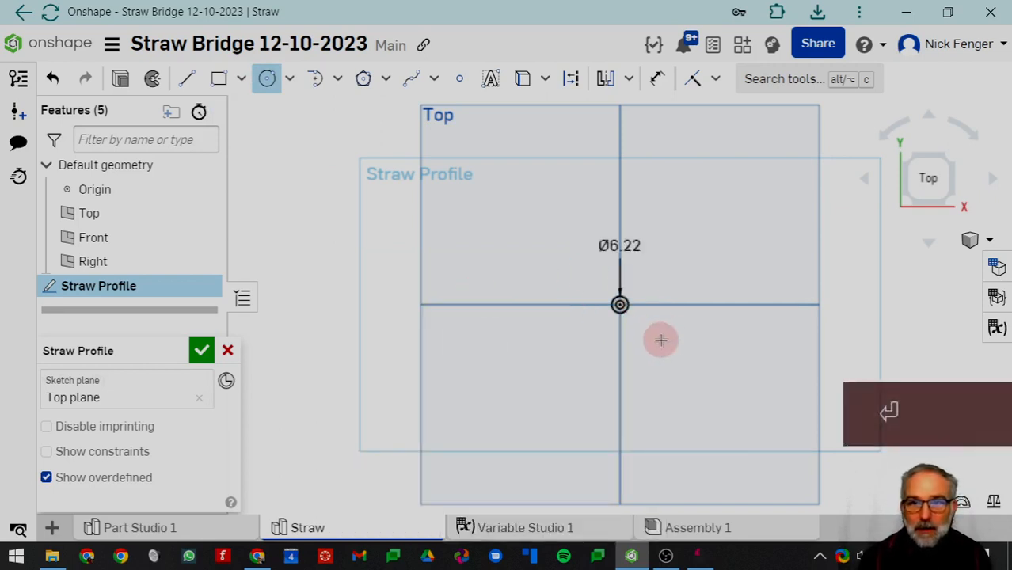
- Move the outer circle's diameter dimension closer to the circle
scroll(660, 339, up, 5)
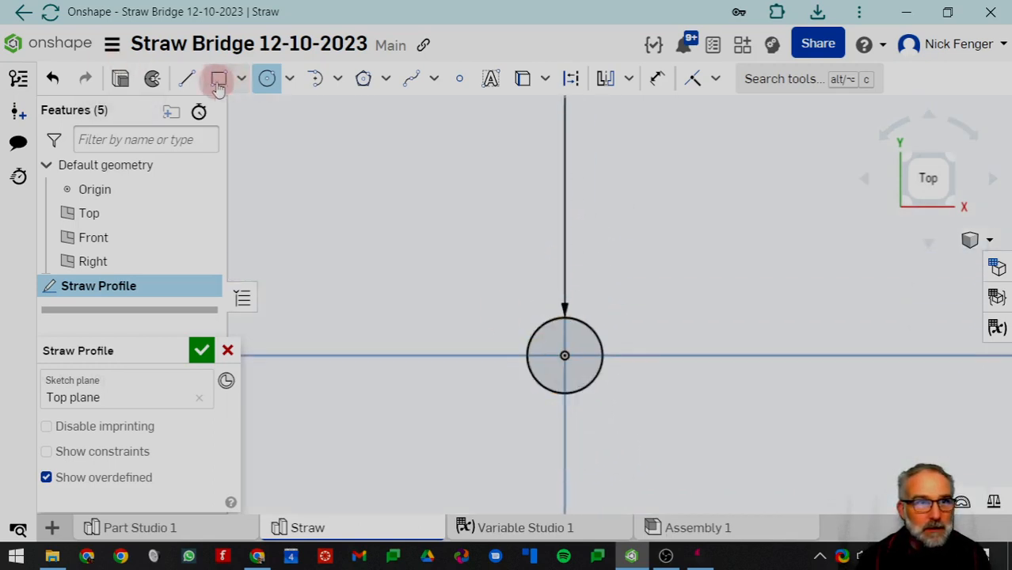
scroll(625, 228, down, 3)
click(601, 156)
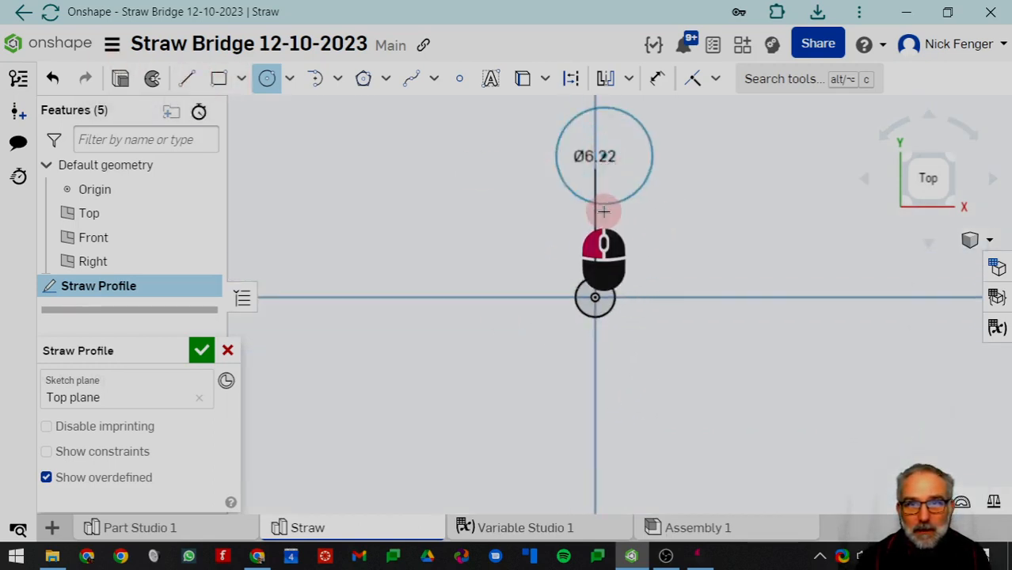
key(Escape)
drag(600, 163, 598, 239)
scroll(642, 282, up, 5)
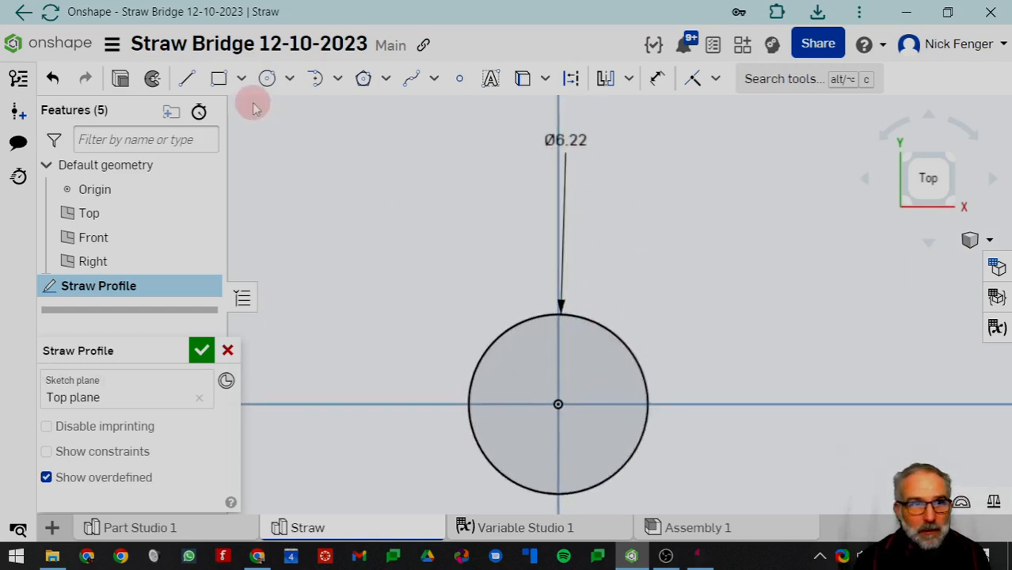
- Draw an inner circle centered on the origin and set its diameter to the variable #straw_inner_diameter
middle_drag(359, 199, 381, 132)
click(266, 79)
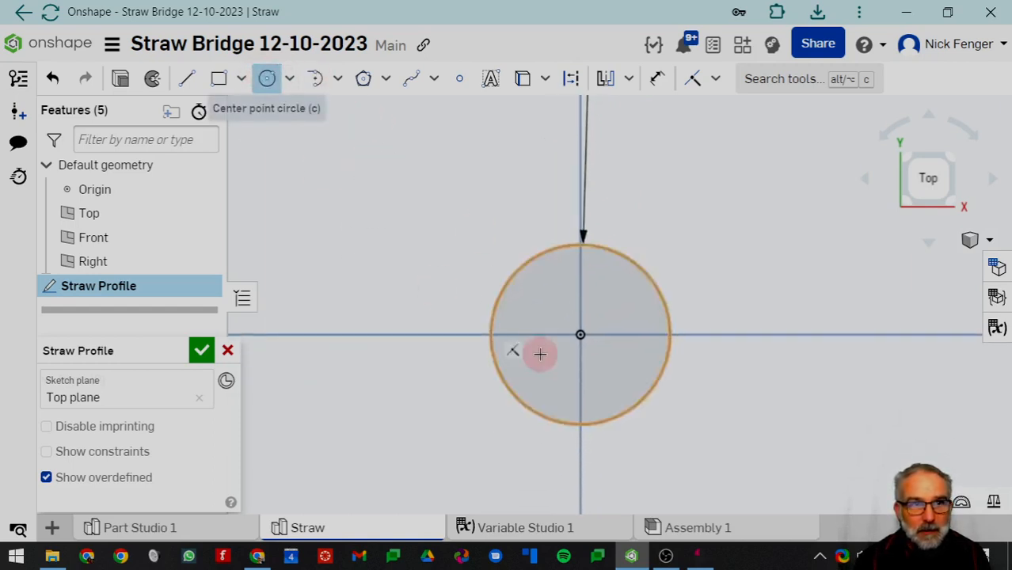
click(580, 334)
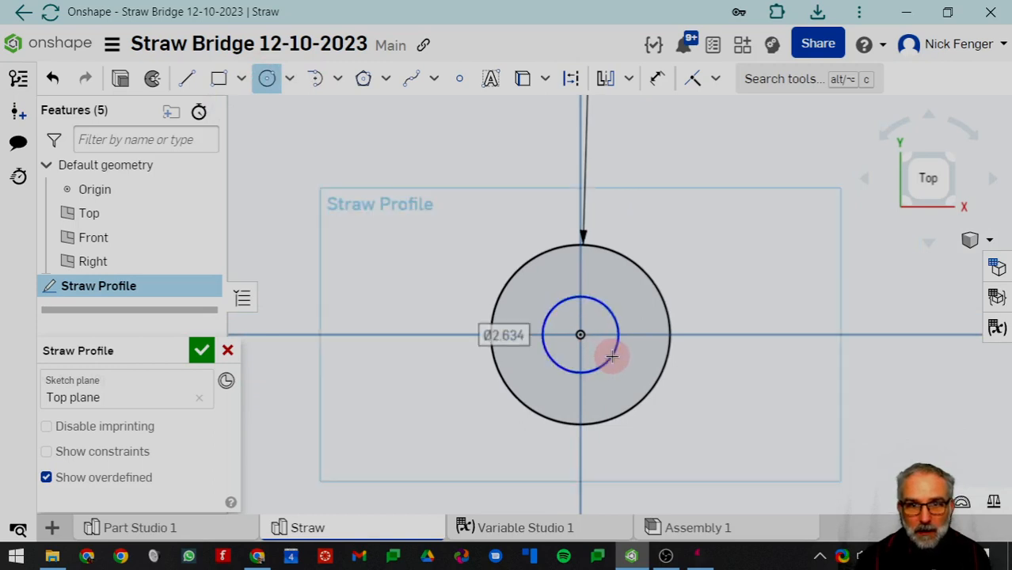
key(equal)
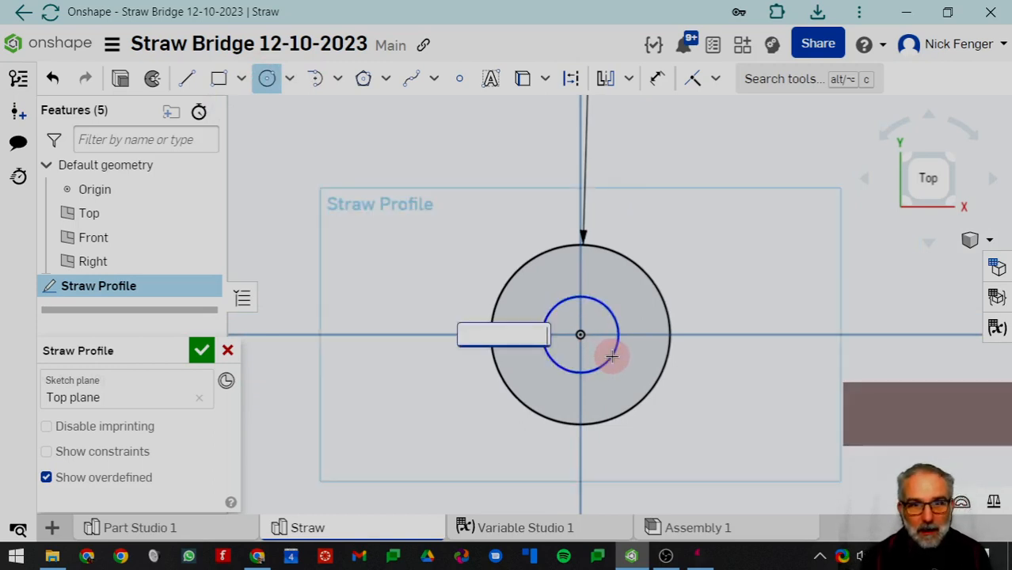
text(inn)
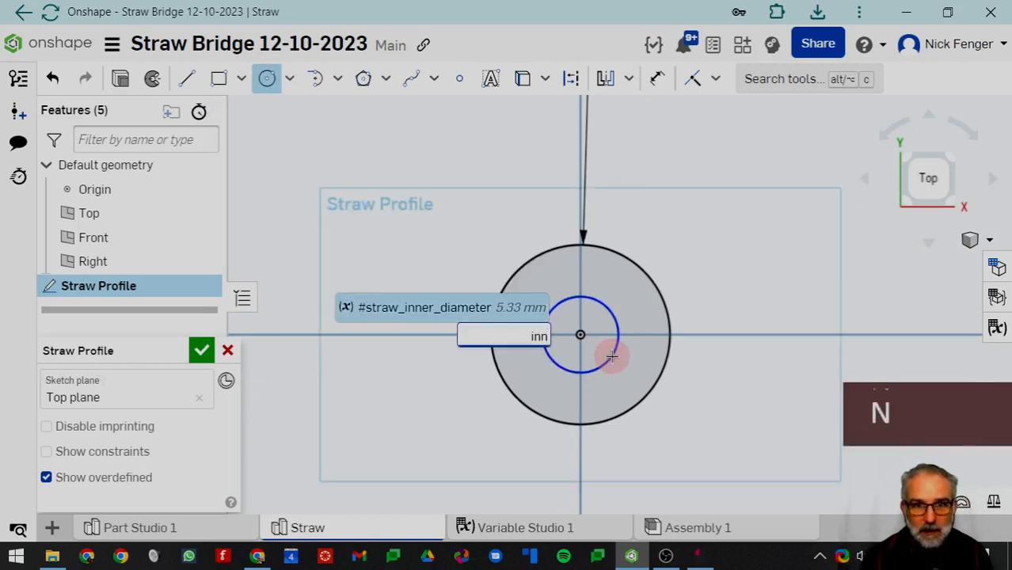
click(391, 309)
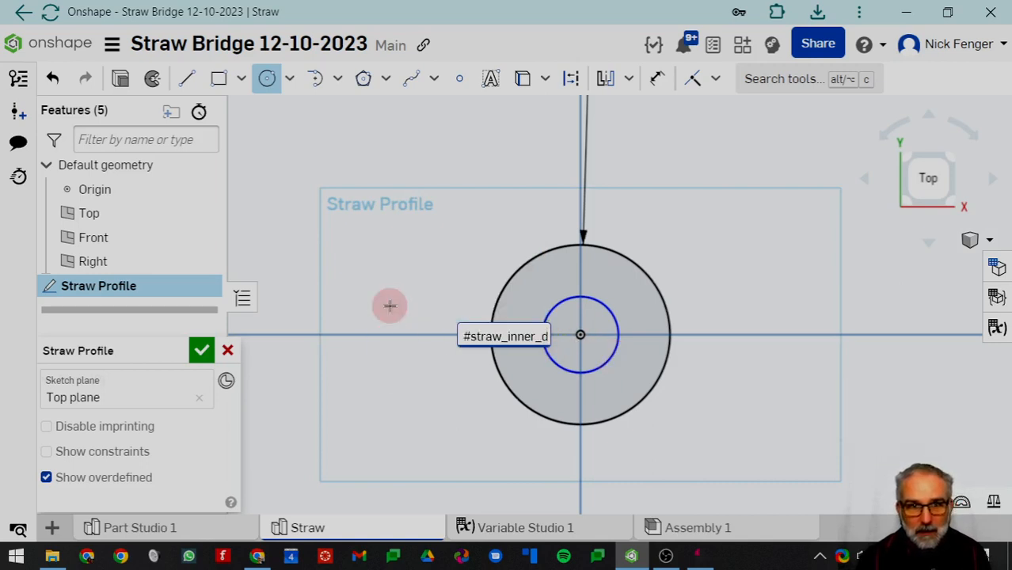
key(Return)
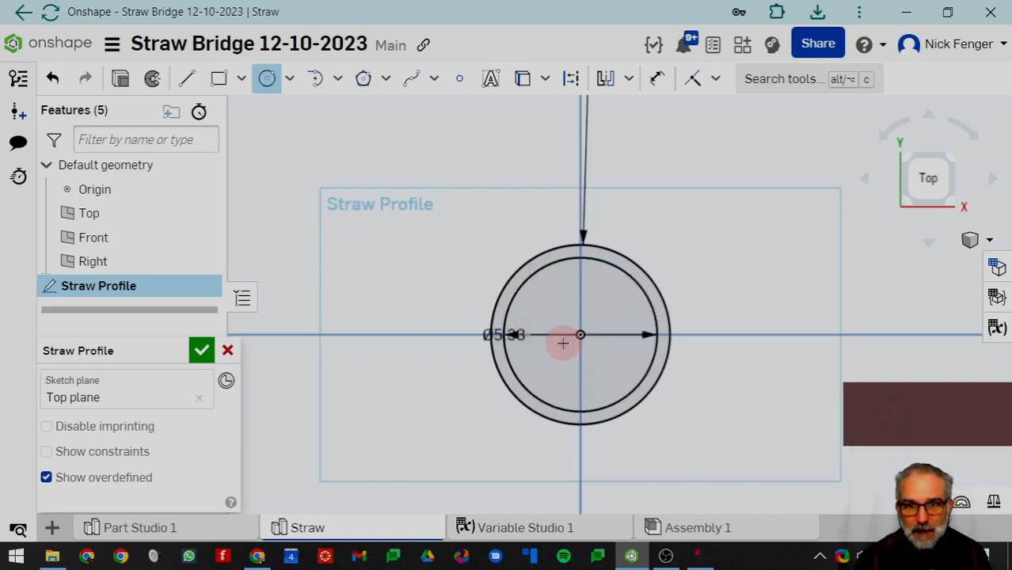
- Finish the Straw Profile sketch and switch to Part Studio 1
scroll(562, 342, down, 5)
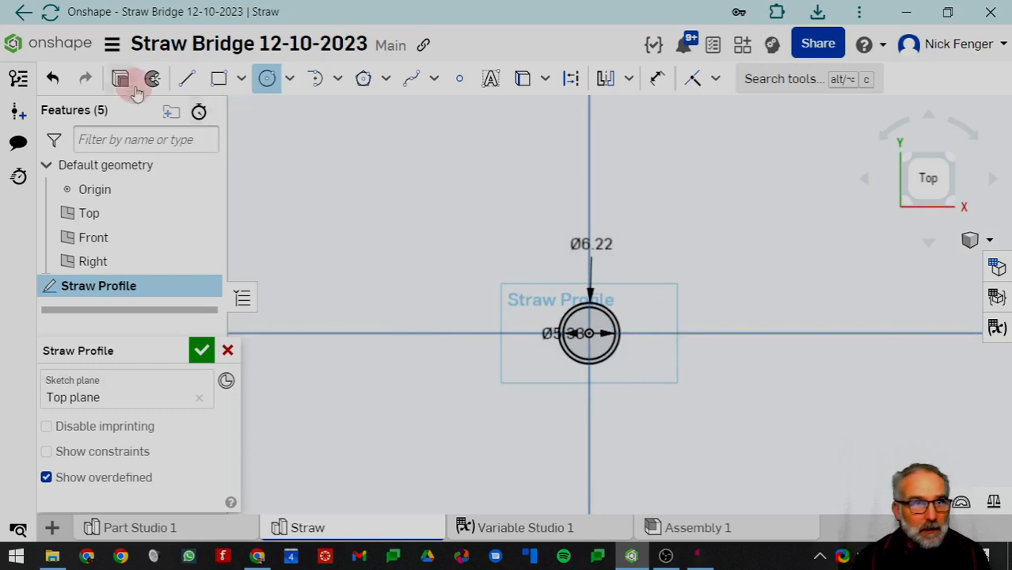
click(202, 350)
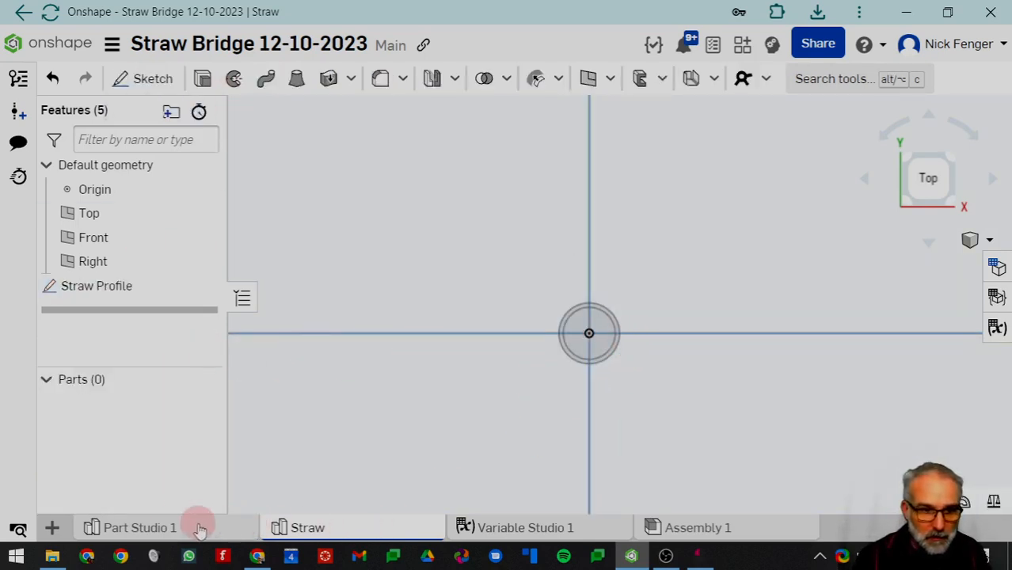
click(153, 529)
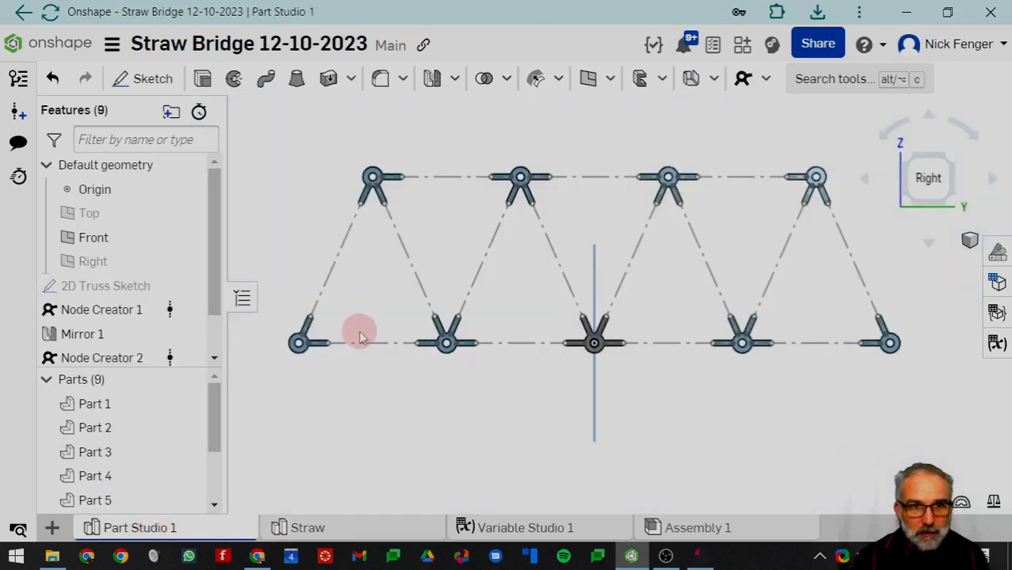
click(815, 86)
text(fra)
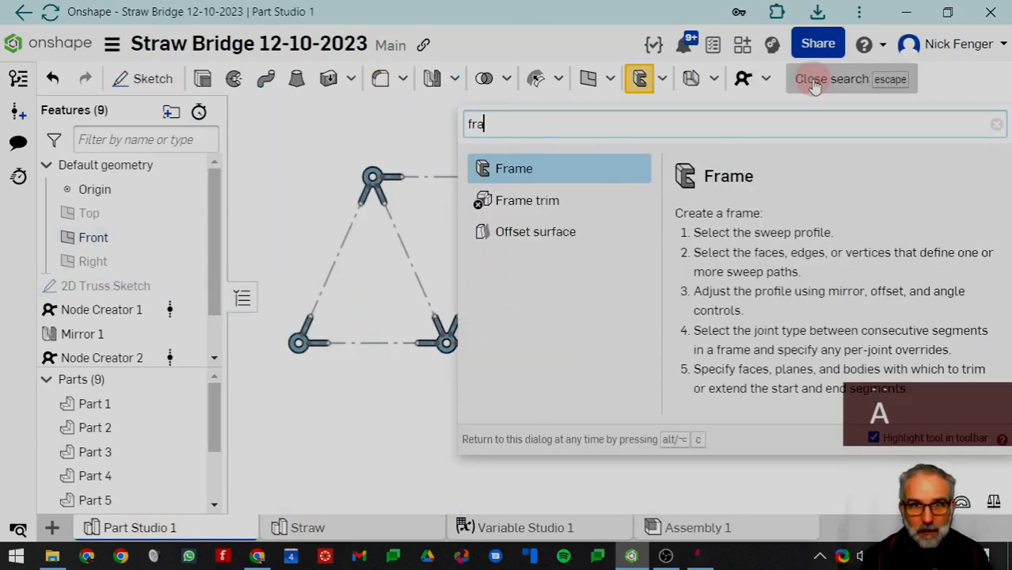
click(505, 171)
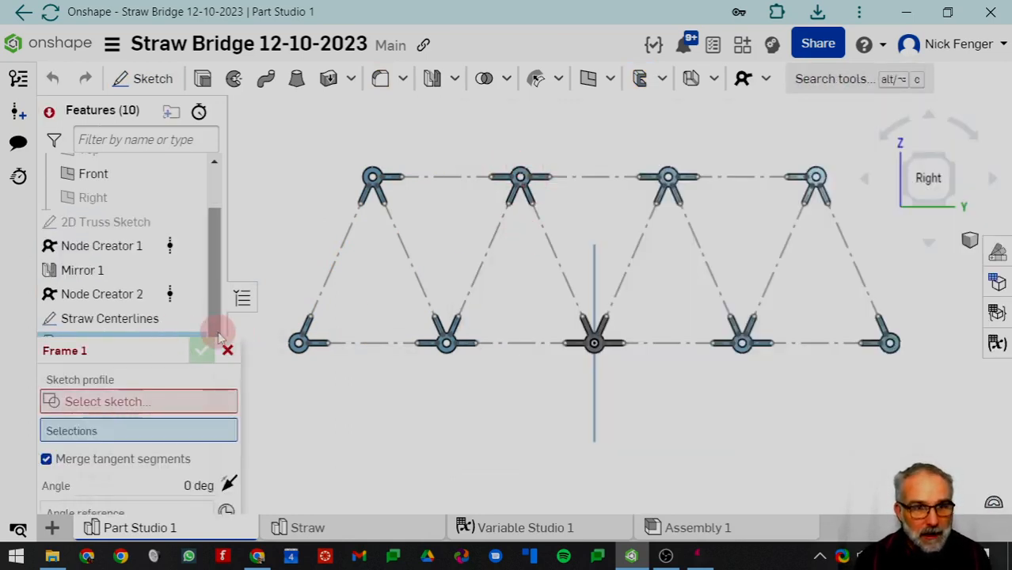
click(117, 403)
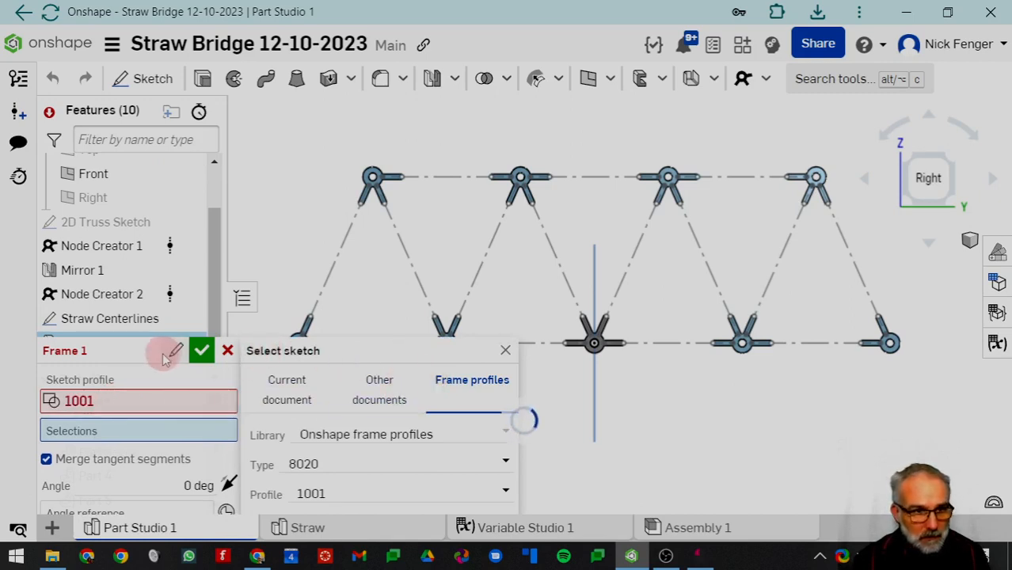
drag(149, 350, 172, 227)
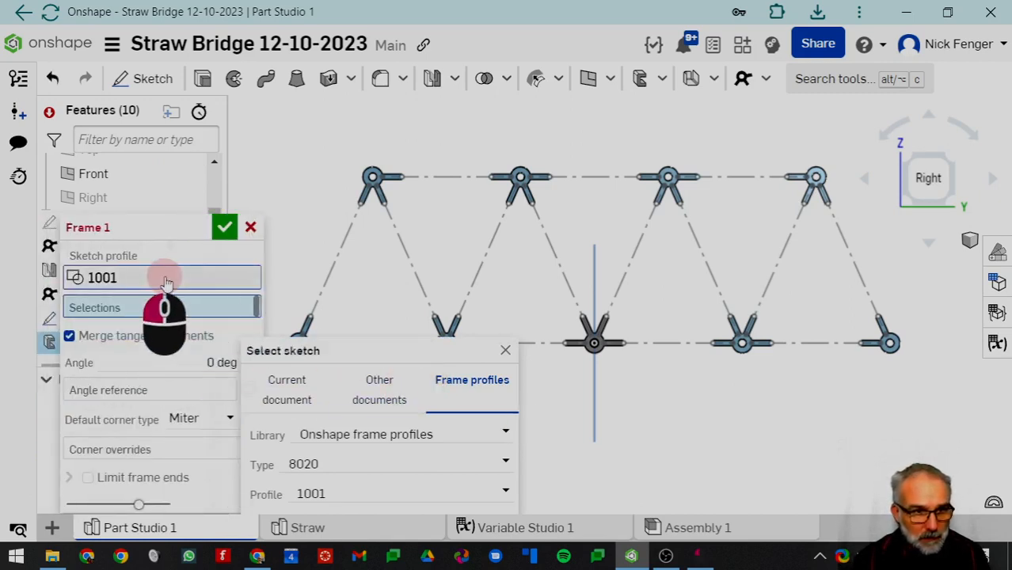
click(250, 229)
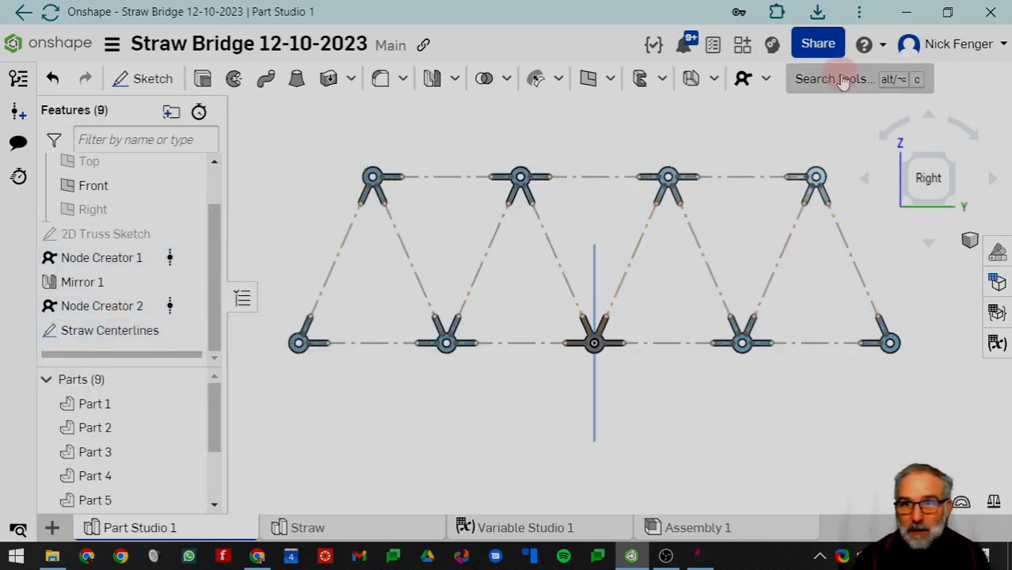
- Start a Frame feature and choose the Straw Profile sketch from the current document as its profile
click(661, 79)
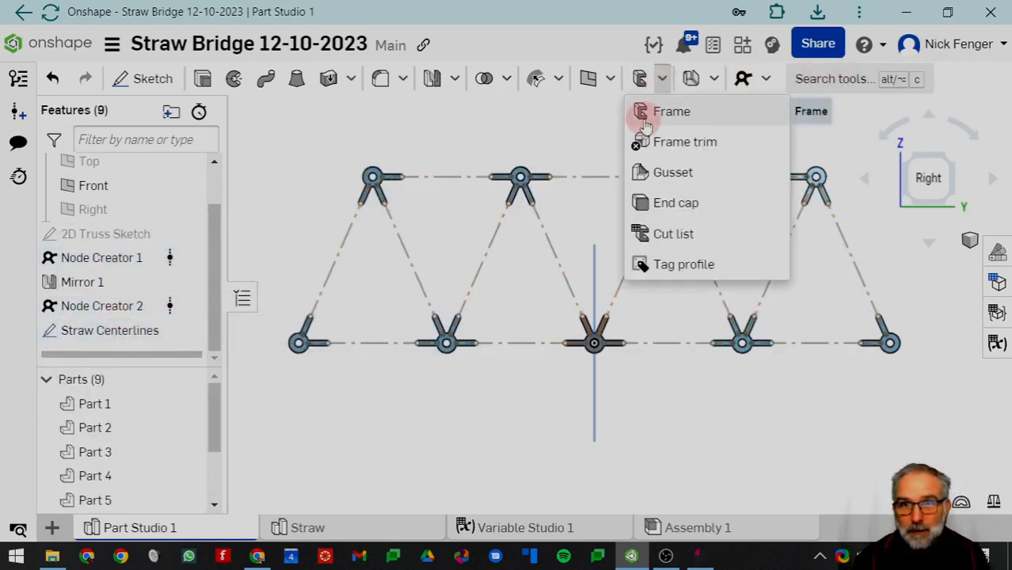
click(655, 118)
drag(169, 224, 171, 110)
click(172, 166)
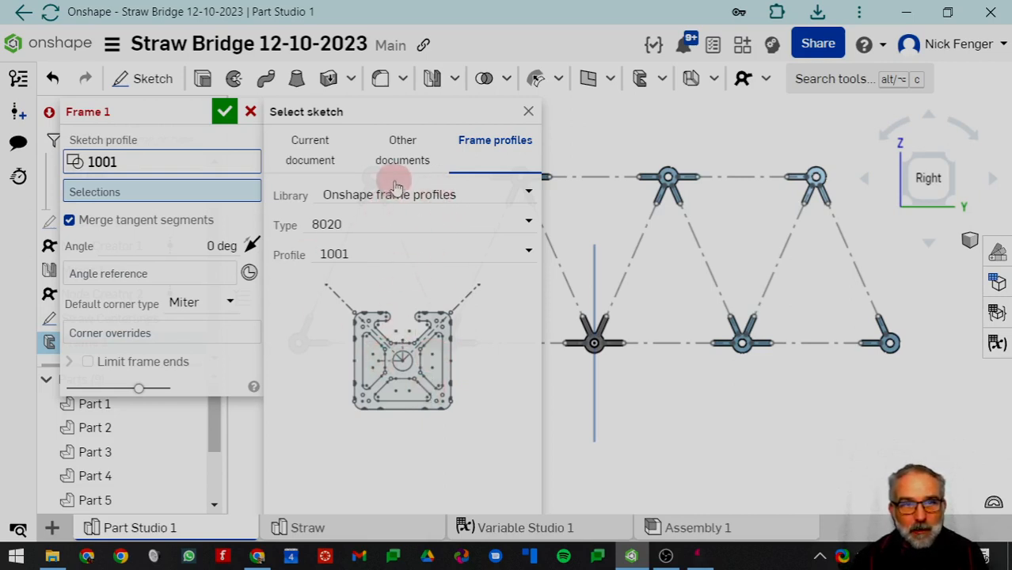
click(309, 153)
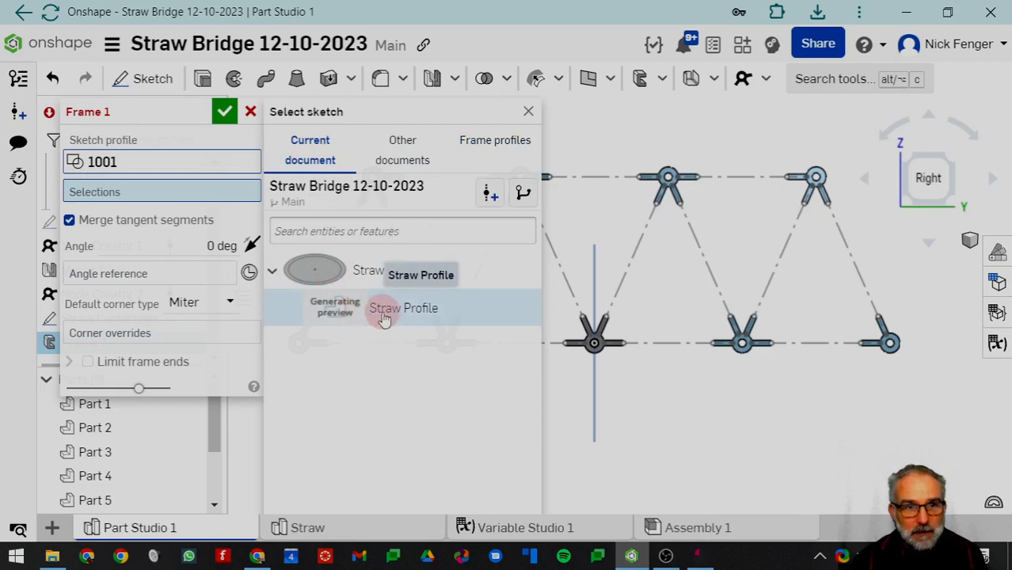
click(340, 308)
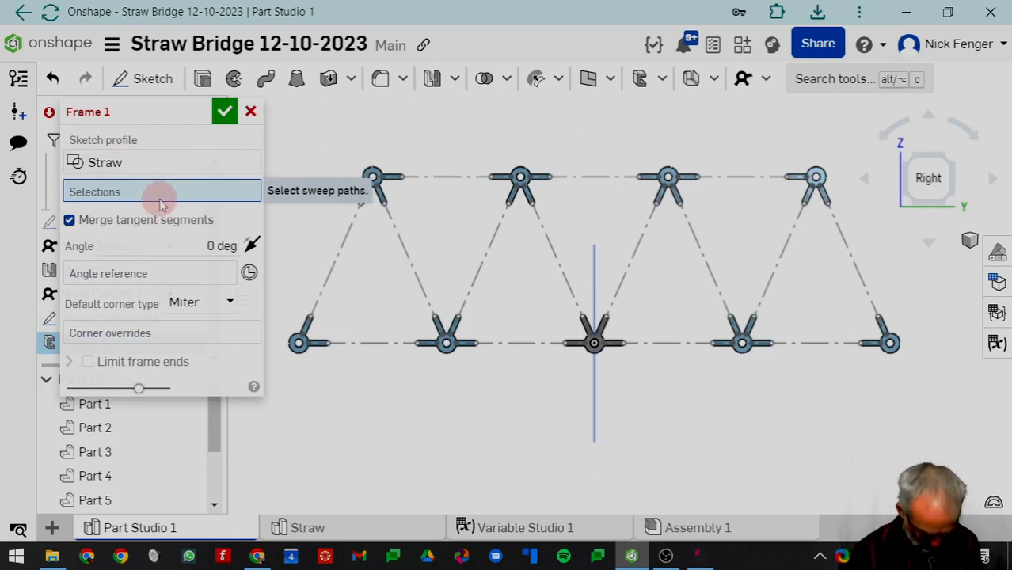
- Add the first three diagonals, the first two bottom-chord centerlines and the first top-chord centerline from the truss's left end as frame paths
click(346, 246)
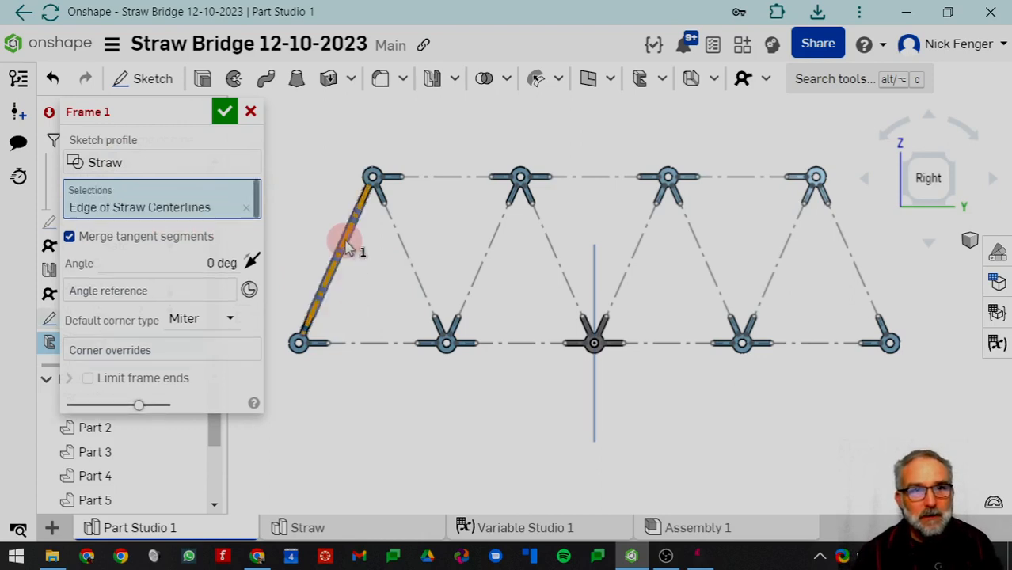
scroll(362, 253, up, 5)
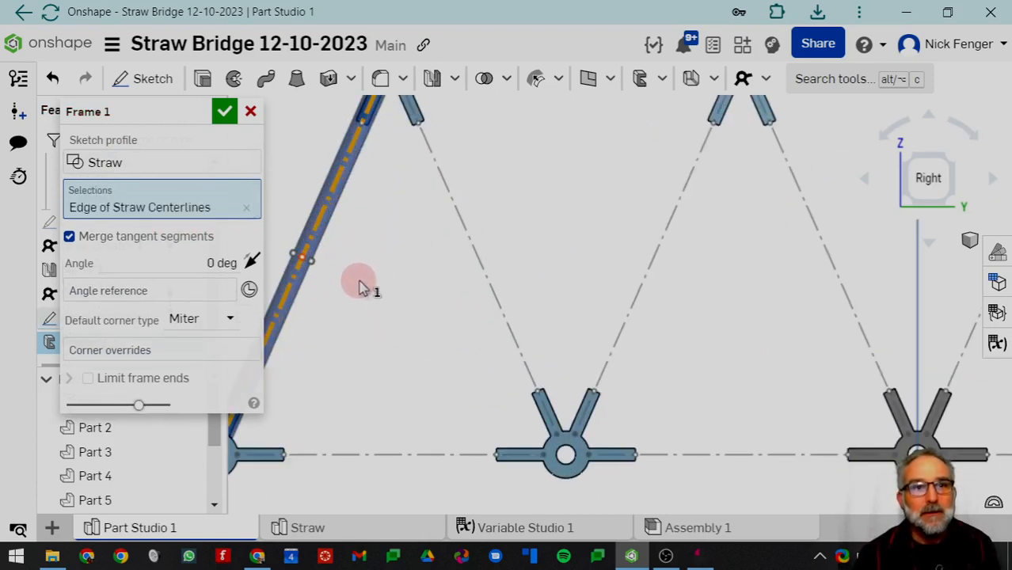
scroll(426, 372, down, 2)
scroll(513, 286, down, 2)
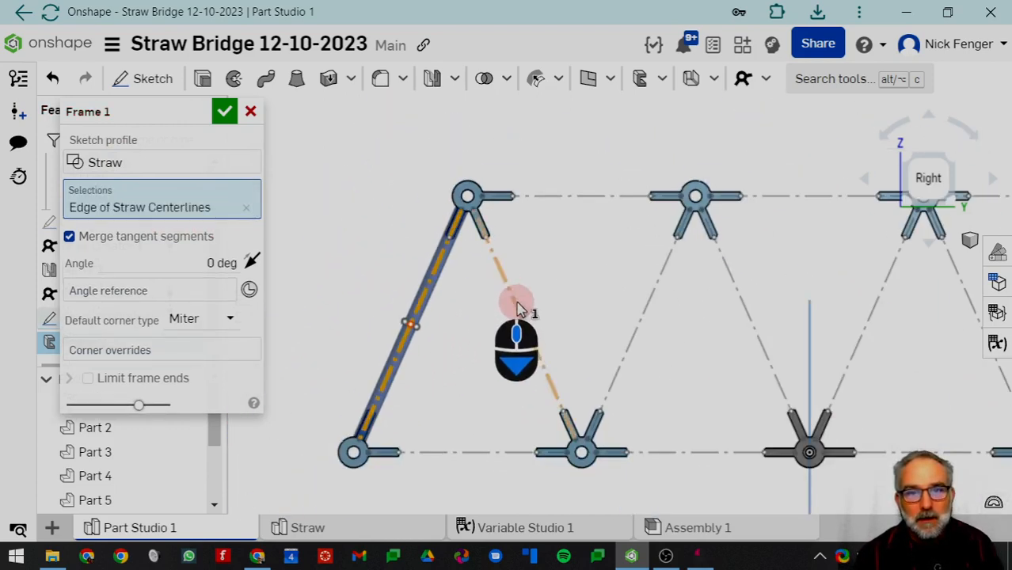
click(516, 308)
click(478, 454)
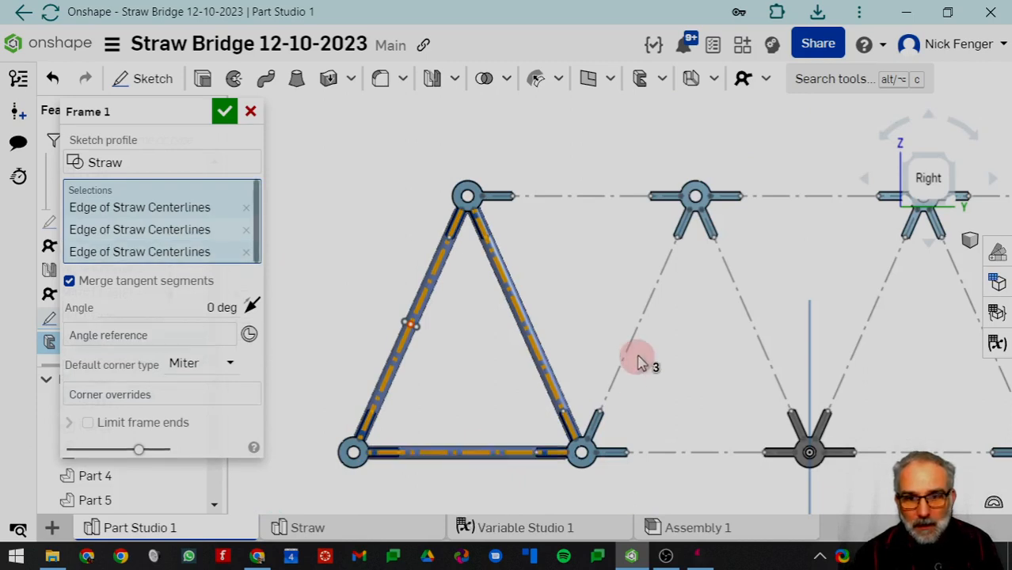
click(631, 346)
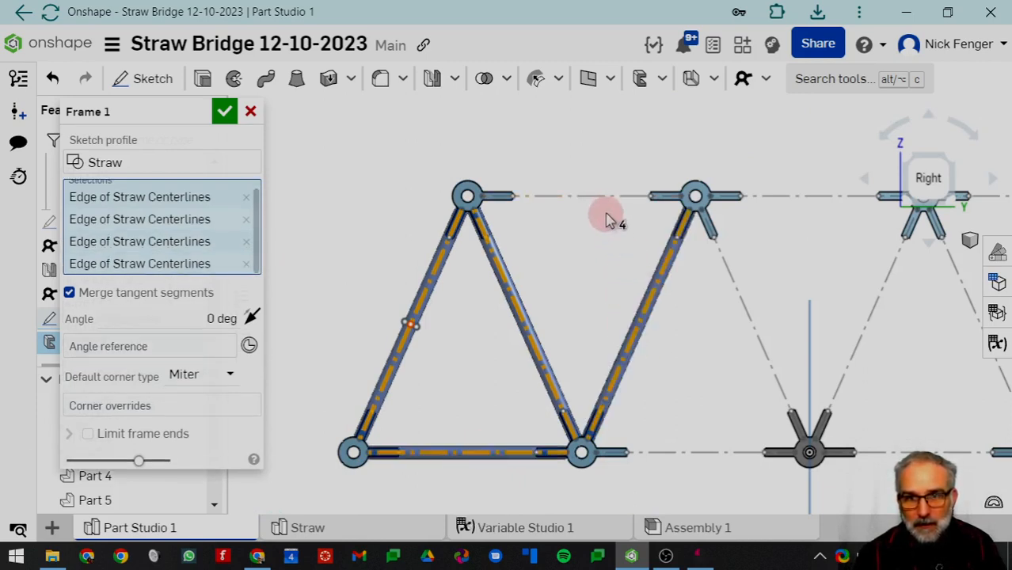
click(600, 204)
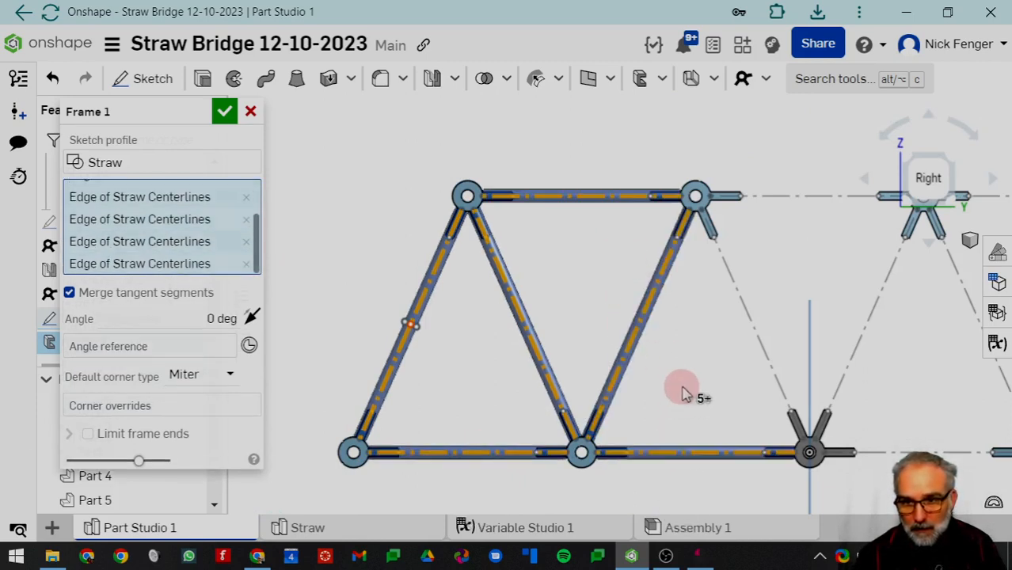
- Add the fourth to seventh diagonals, the remaining two bottom-chord centerlines and the rightmost top-chord centerline to the frame paths
middle_drag(685, 395, 544, 366)
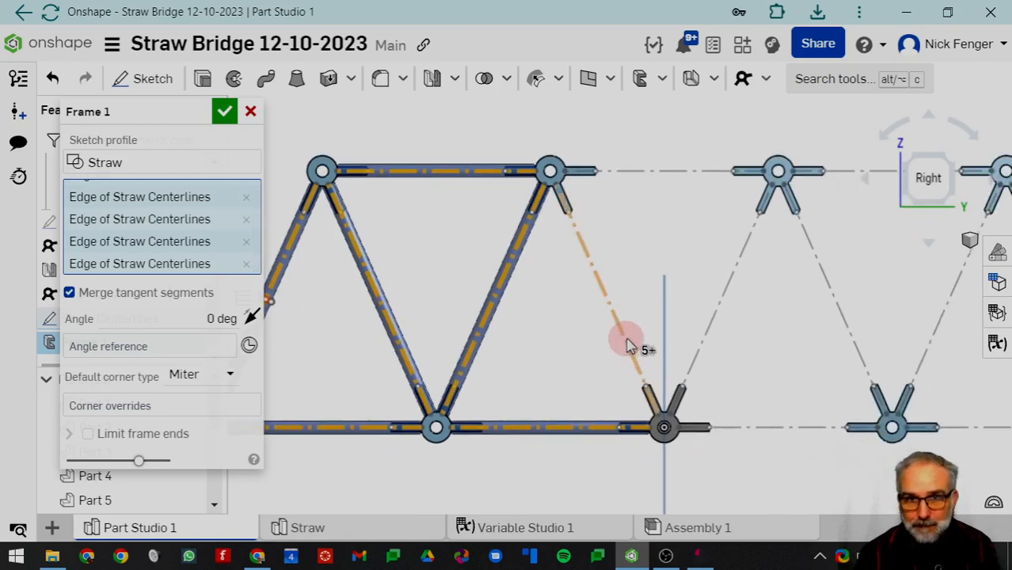
click(629, 342)
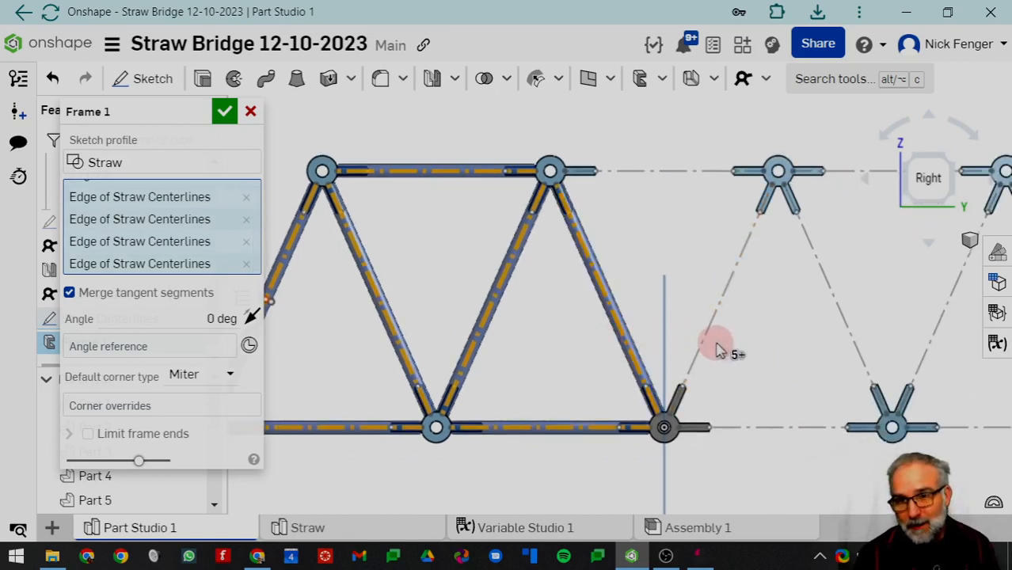
scroll(717, 350, down, 2)
click(709, 335)
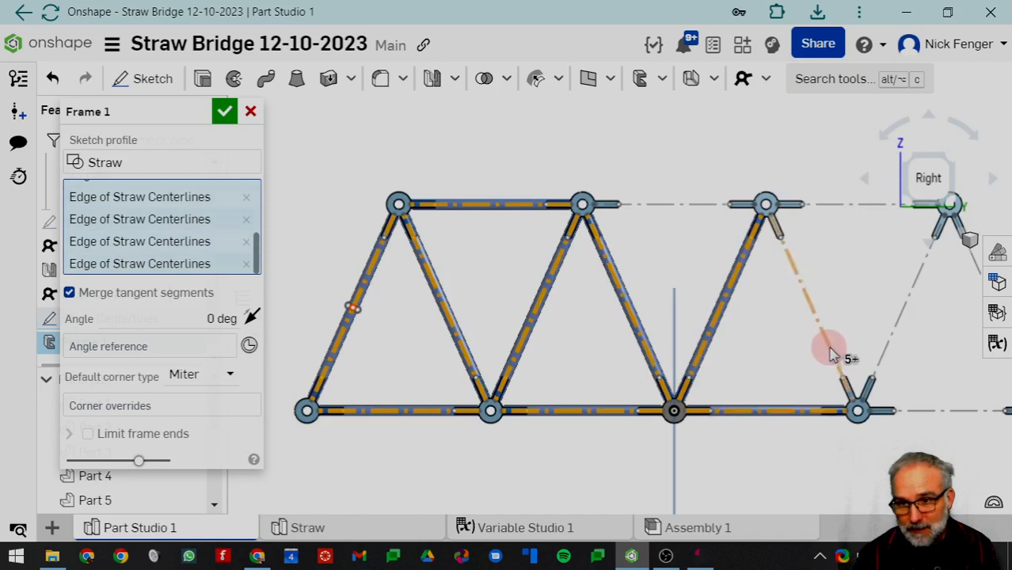
click(832, 354)
click(882, 350)
click(925, 412)
click(849, 206)
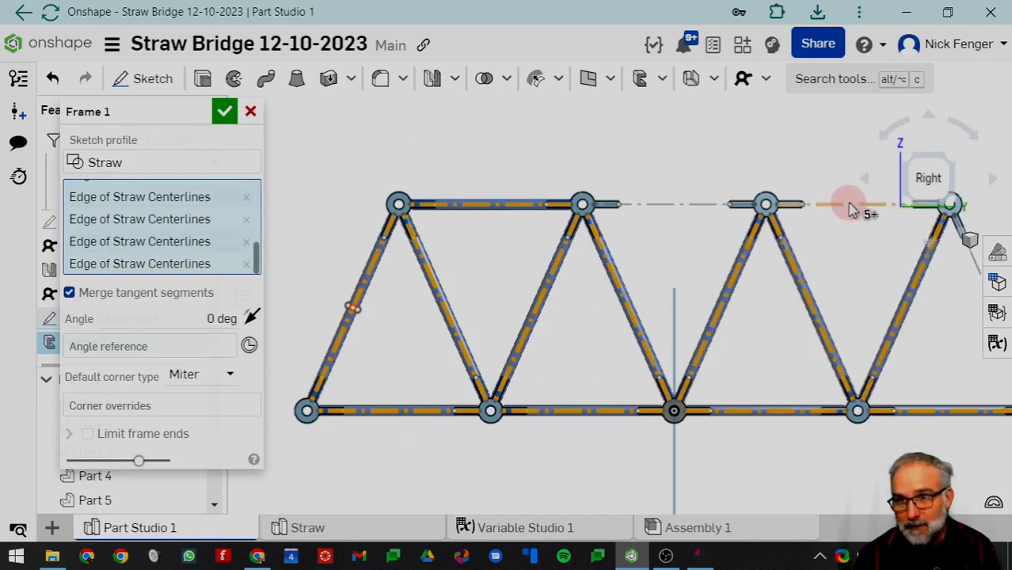
- Add the right end diagonal and the middle top-chord centerline to the frame paths and accept the frame
middle_drag(848, 305, 750, 310)
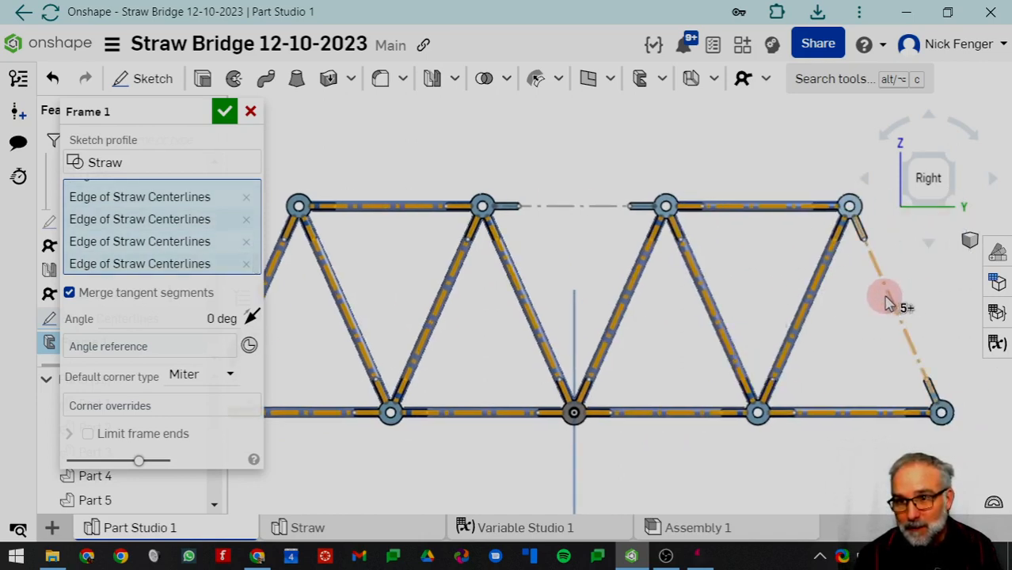
click(587, 210)
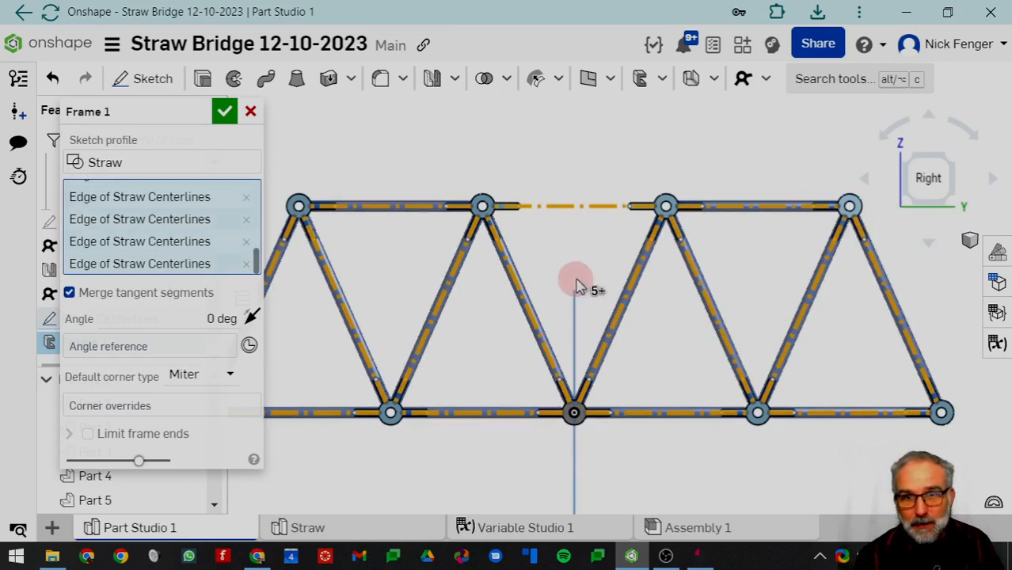
scroll(580, 278, down, 3)
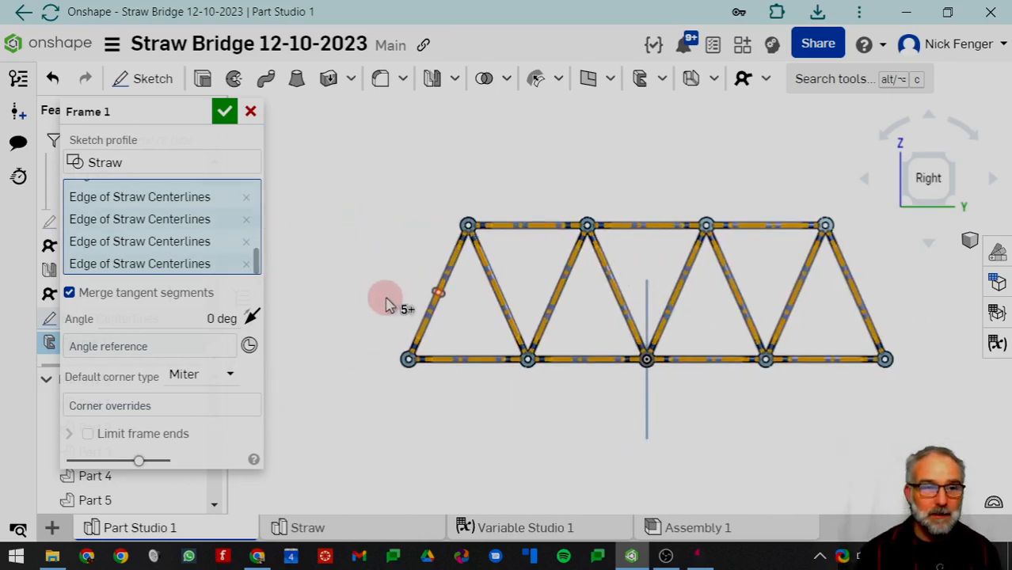
click(225, 112)
- Examine up close how the straw ends meet the truss nodes, and return to the Right view of the truss
scroll(576, 289, up, 5)
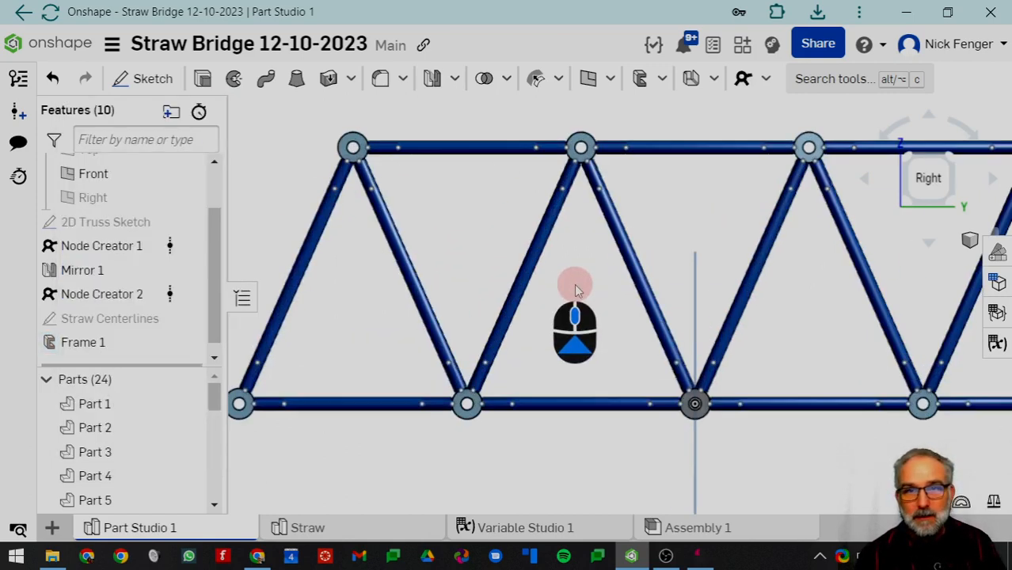
middle_drag(509, 387, 468, 446)
scroll(590, 317, up, 3)
right_drag(525, 334, 578, 338)
scroll(482, 306, up, 1)
scroll(483, 311, up, 2)
scroll(554, 301, up, 2)
right_drag(542, 283, 561, 294)
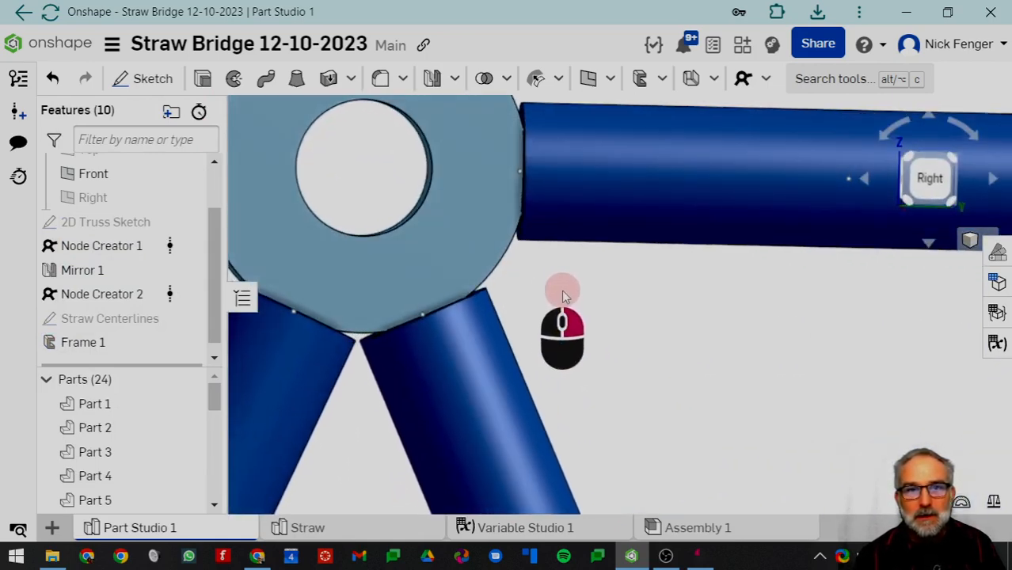
scroll(539, 273, up, 3)
middle_drag(520, 239, 559, 367)
right_drag(565, 367, 561, 353)
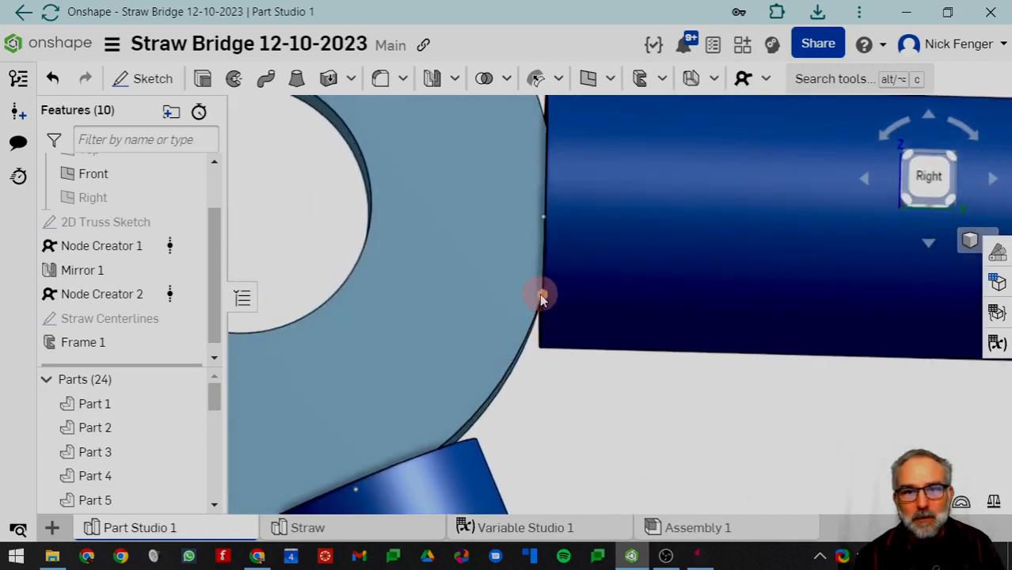
scroll(542, 300, down, 5)
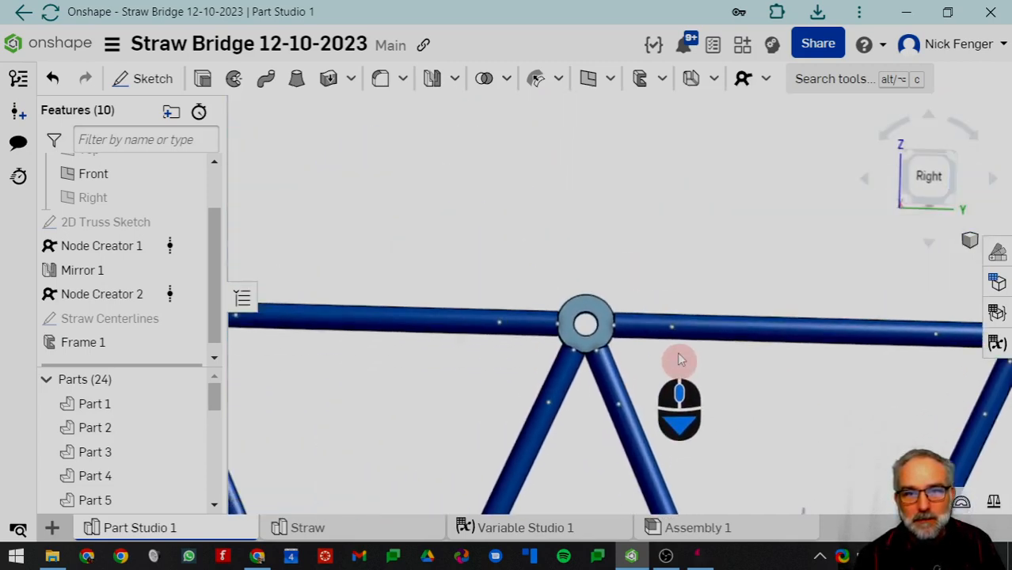
scroll(514, 369, up, 3)
scroll(514, 369, down, 5)
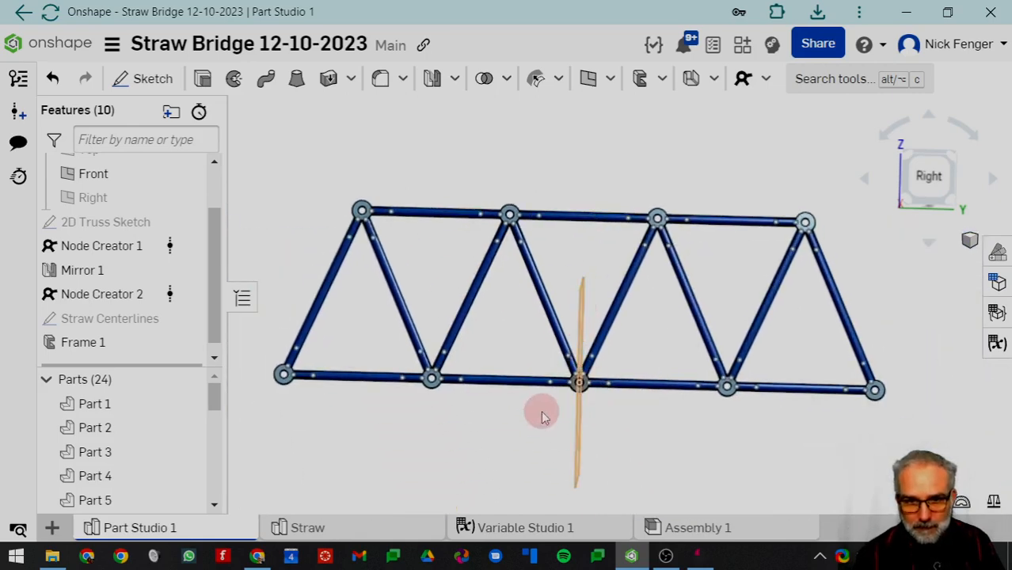
click(923, 187)
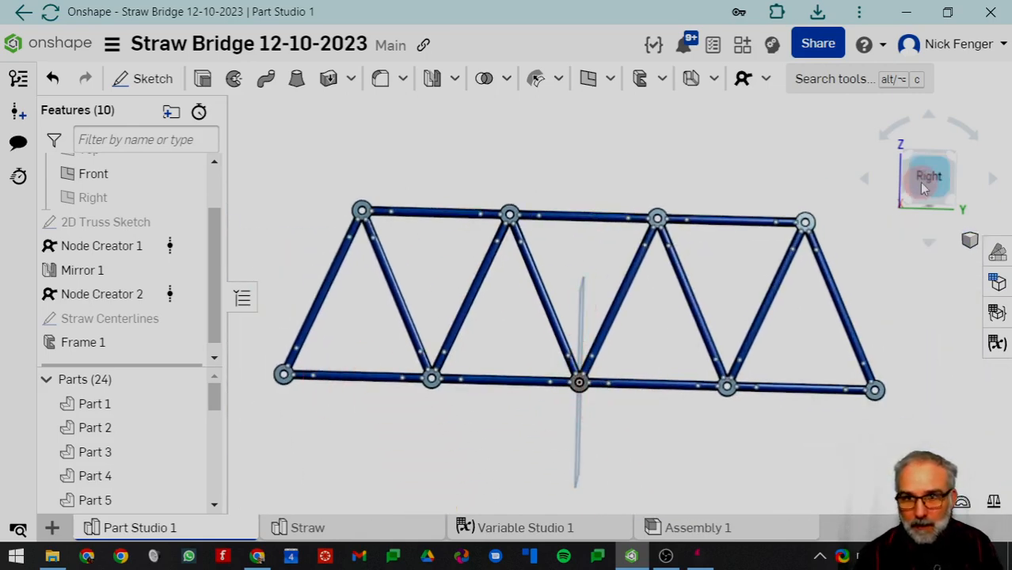
click(924, 187)
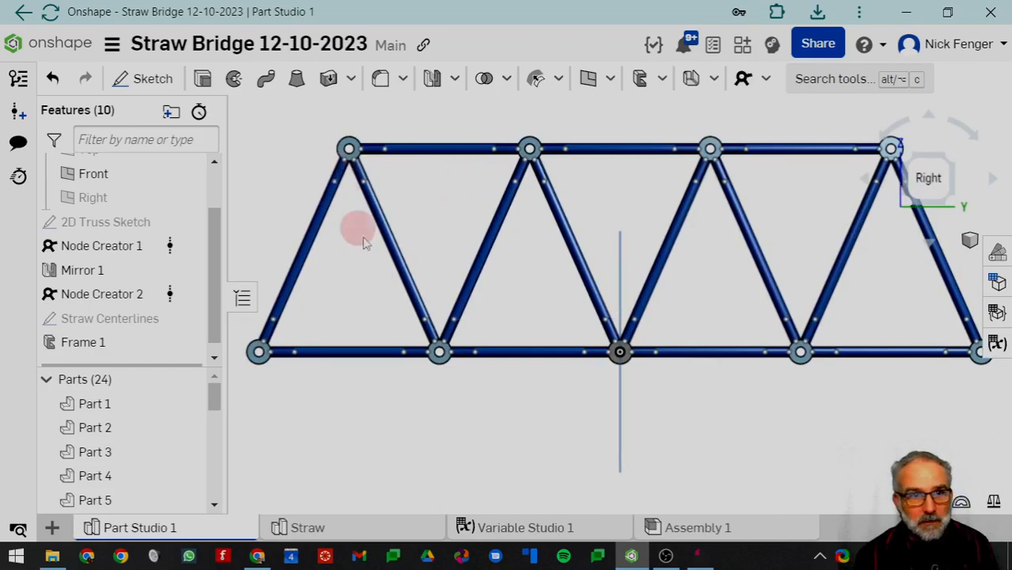